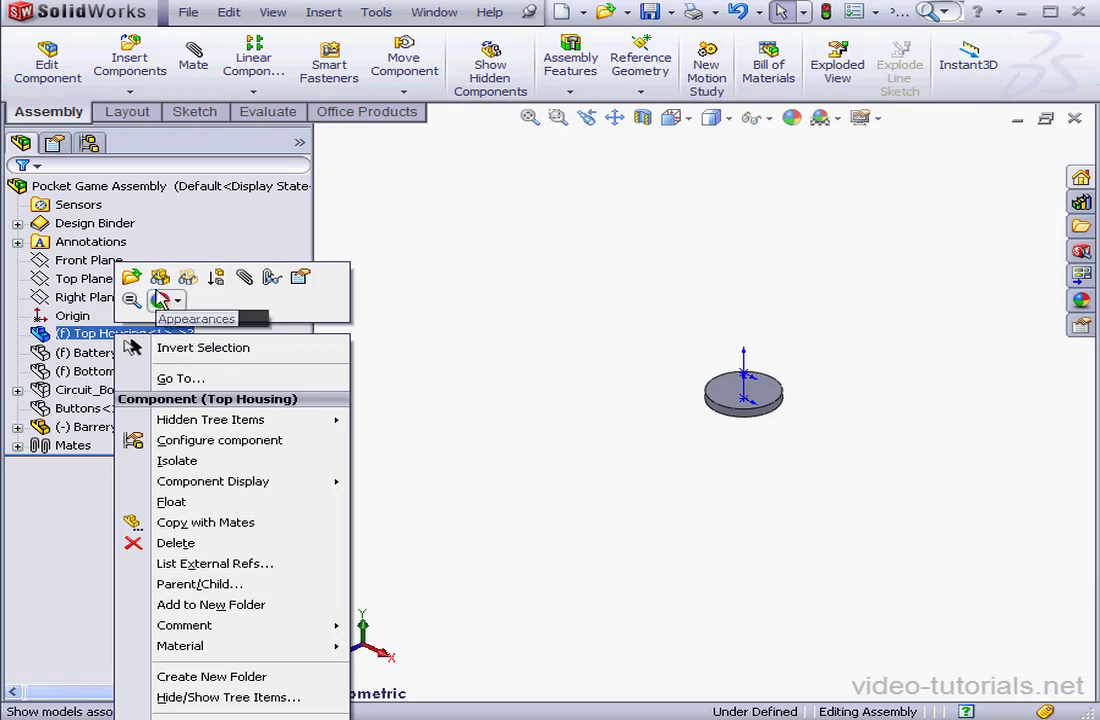
Show the hidden Top Housing component and open it for in-context editing in the assembly
click(159, 276)
click(100, 337)
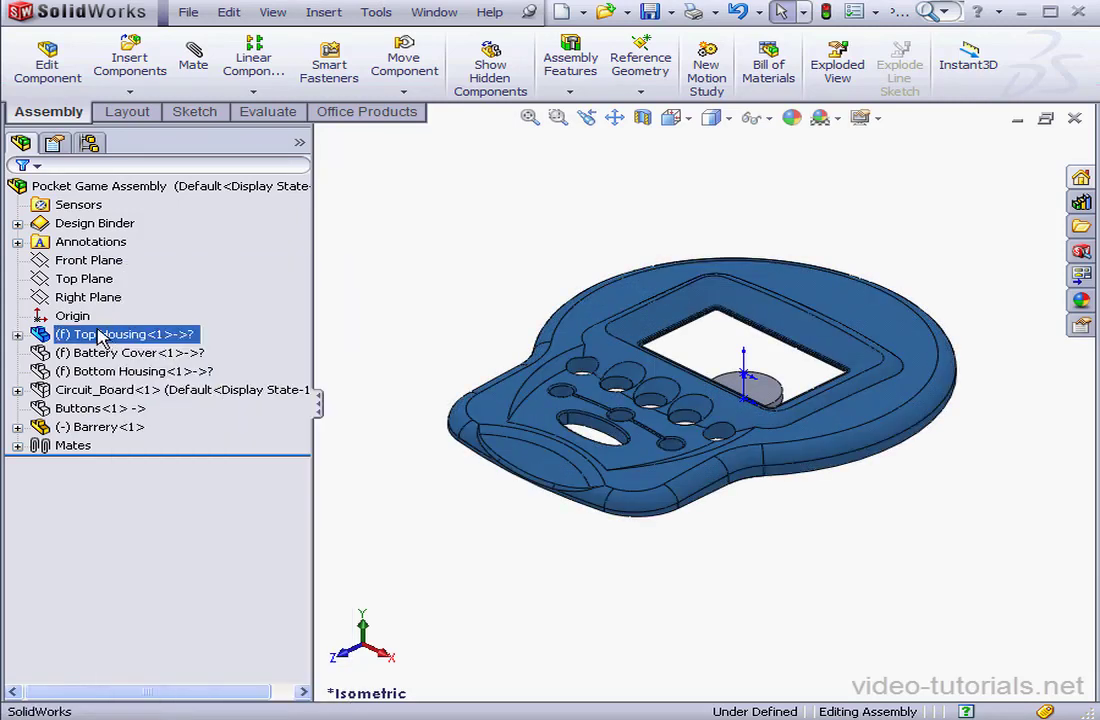
right_click(100, 337)
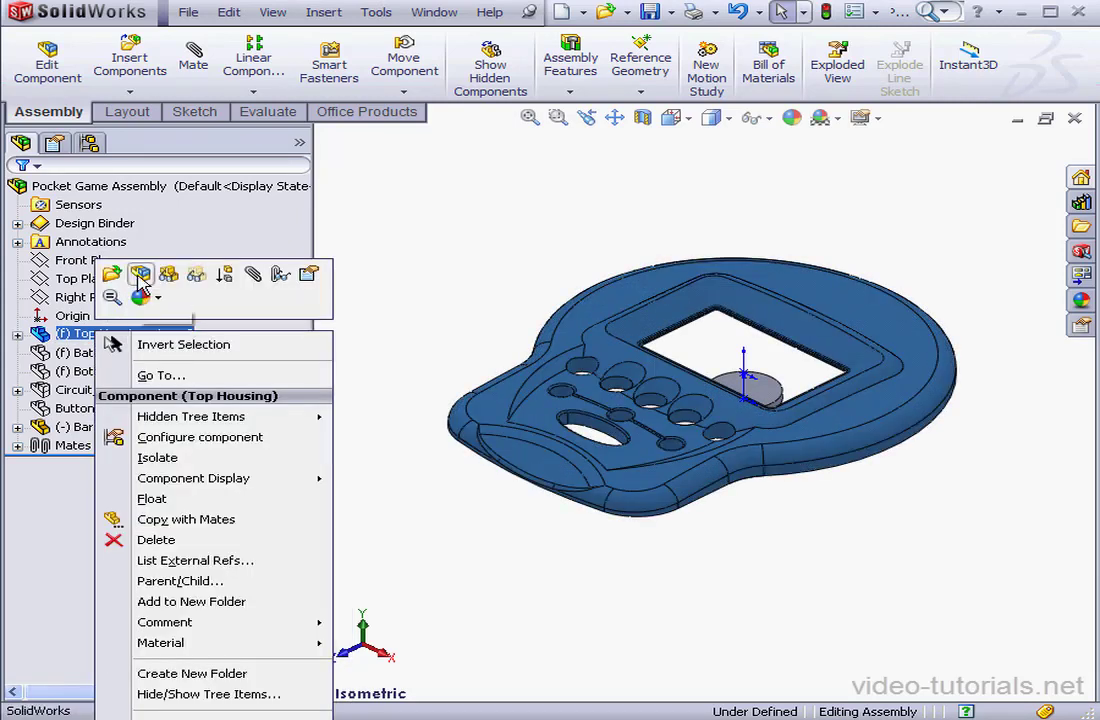
click(145, 293)
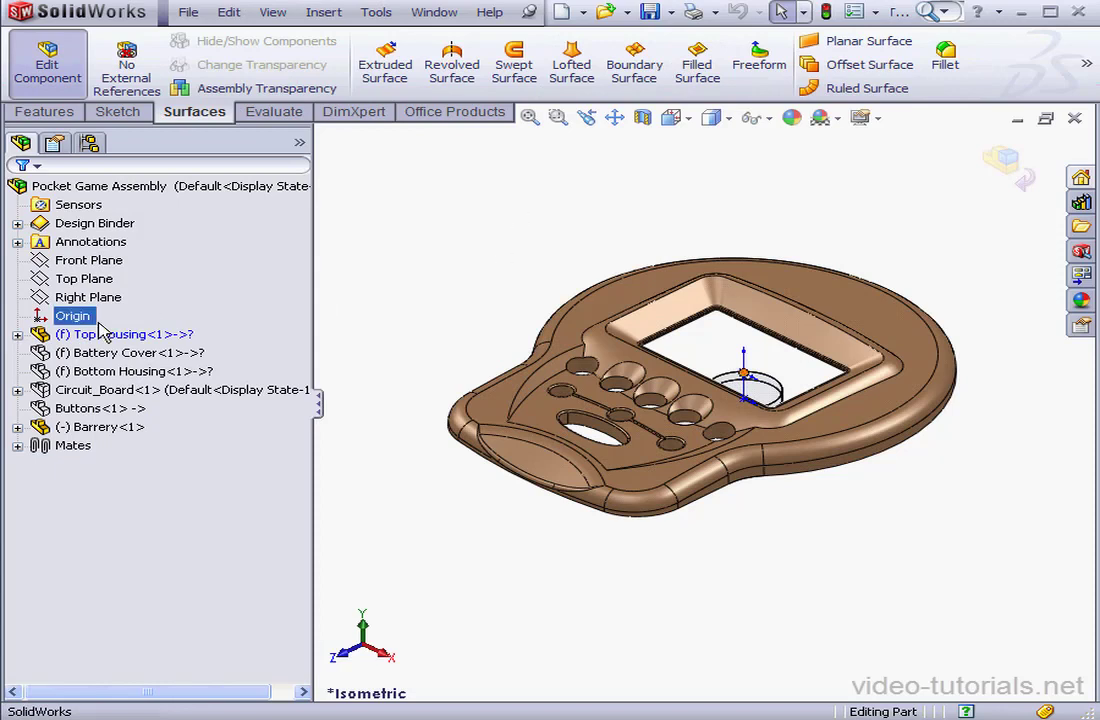
Start a sketch on the Top Housing's Top Plane and view it from the top
click(17, 334)
right_click(108, 337)
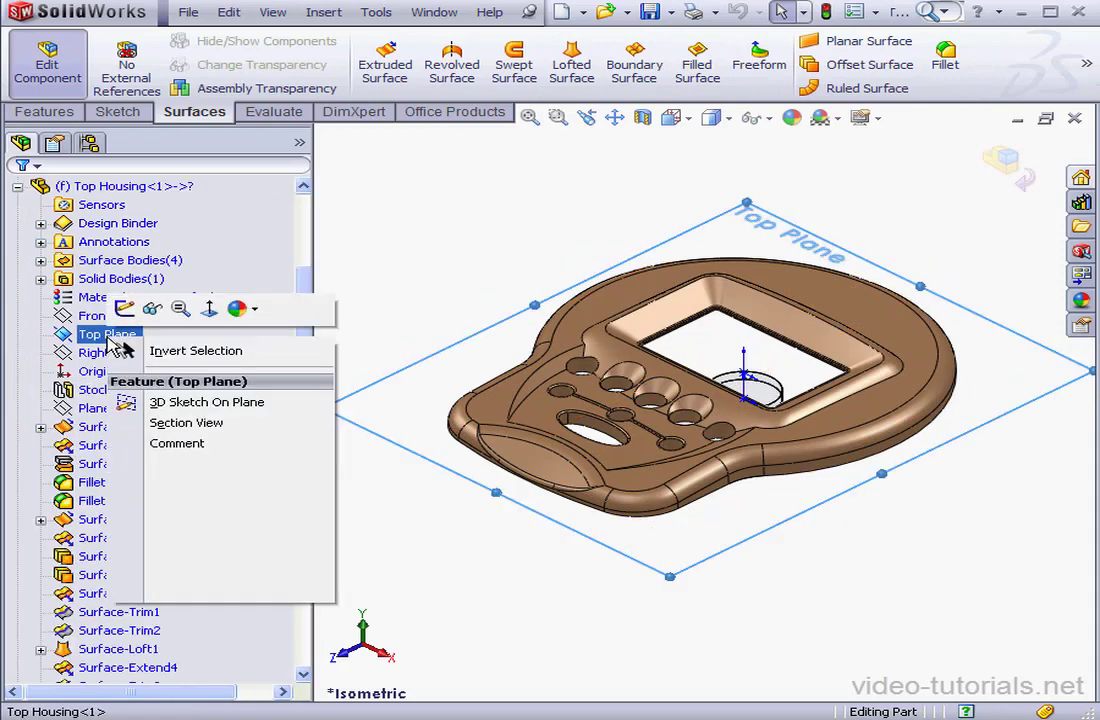
click(124, 308)
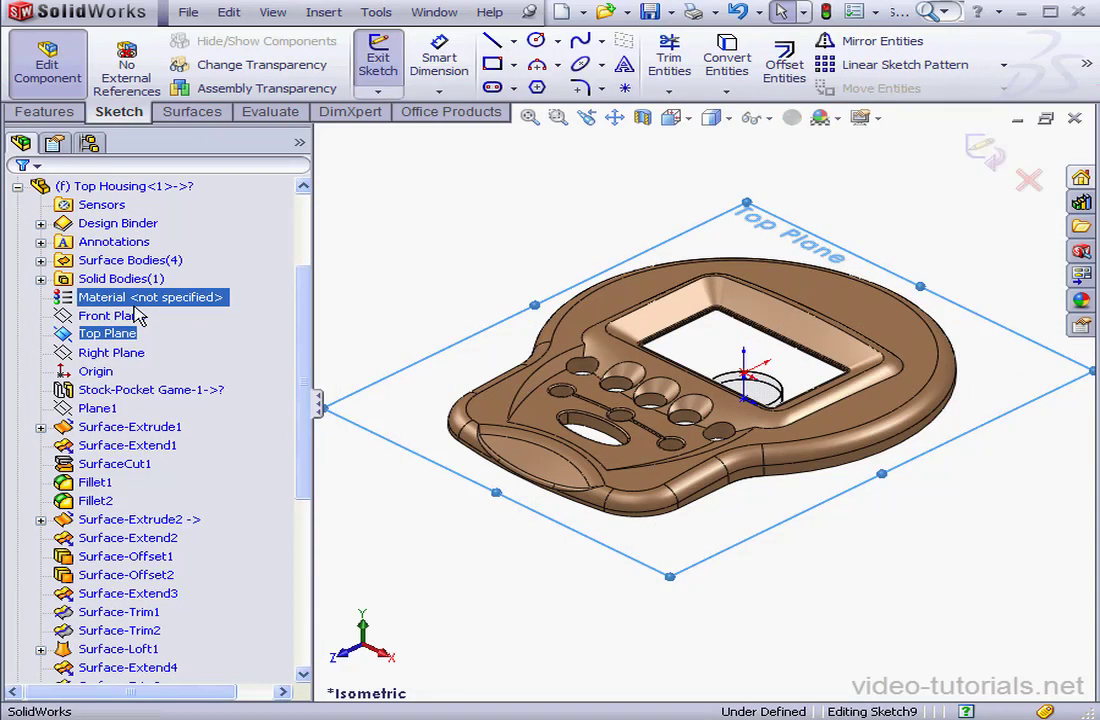
click(705, 122)
click(800, 197)
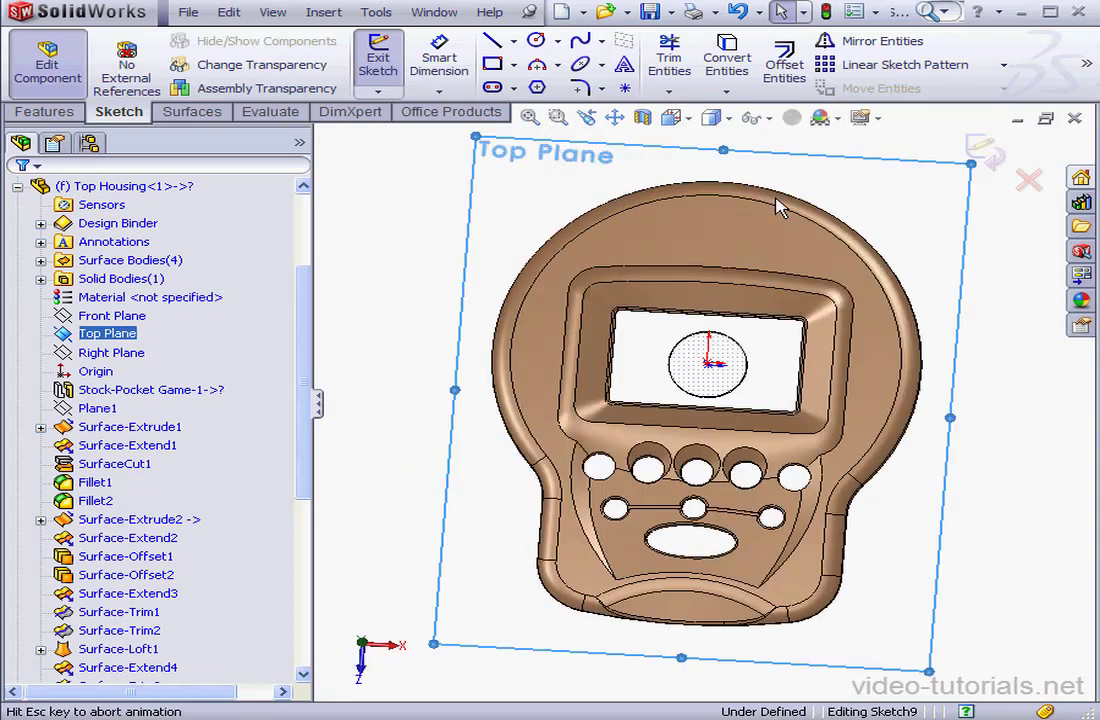
scroll(757, 389, down, 1)
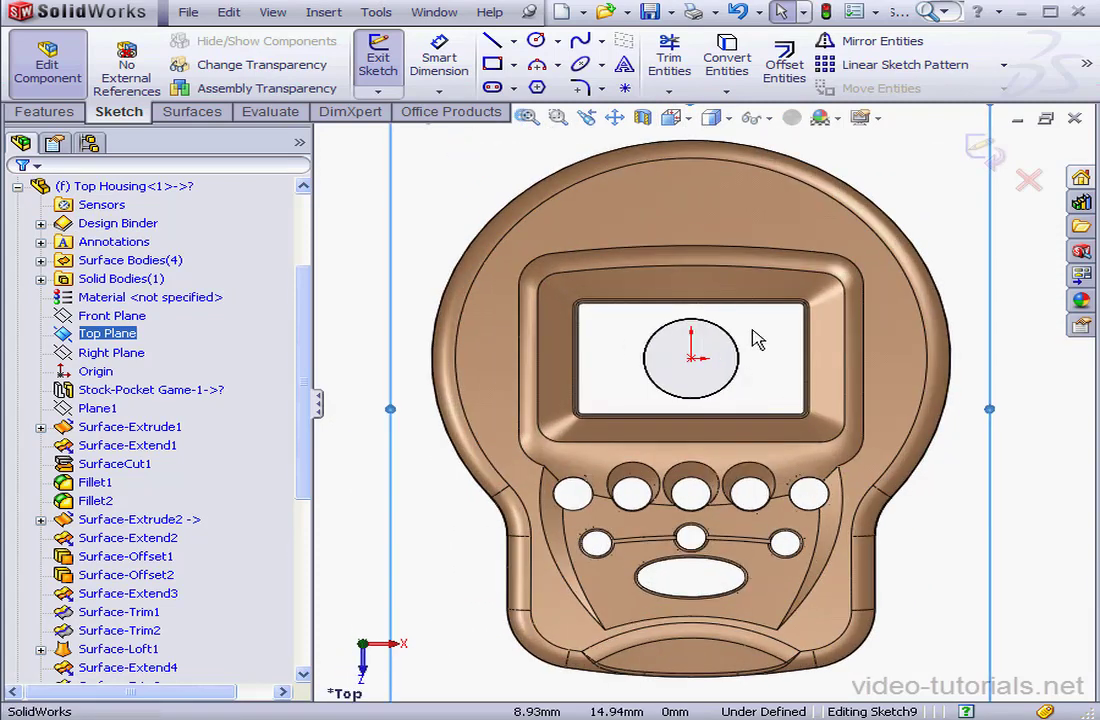
Sketch two concentric circles centred on the origin, with radii of about 61 mm and about 45 mm
click(535, 40)
click(690, 357)
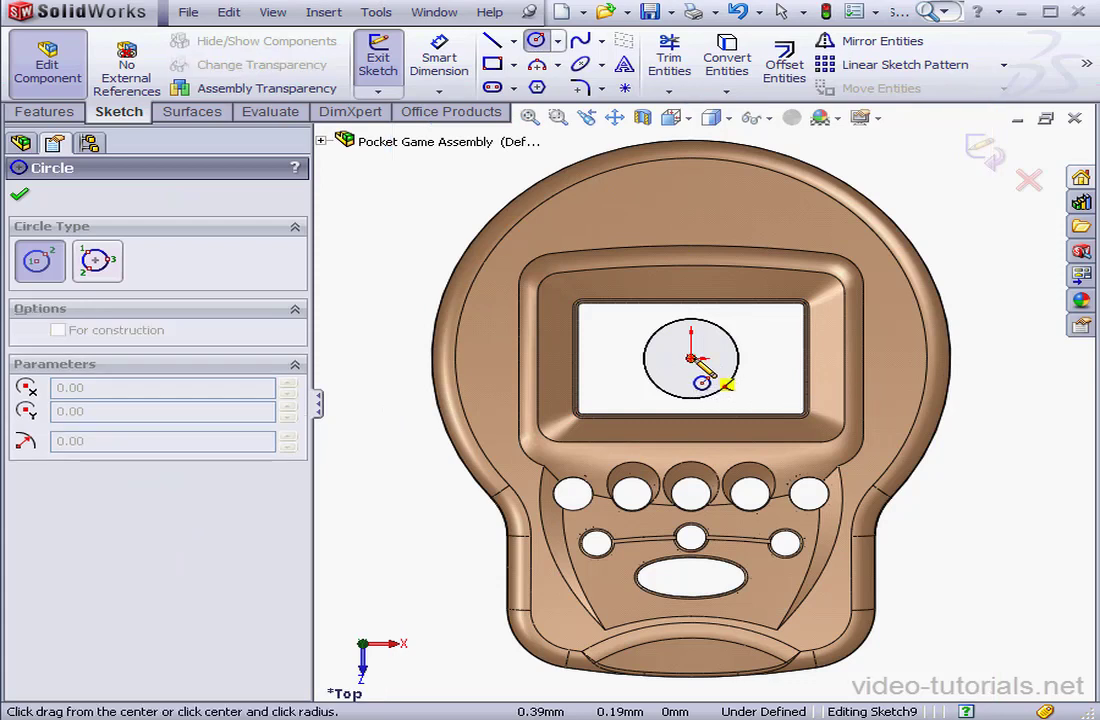
click(988, 358)
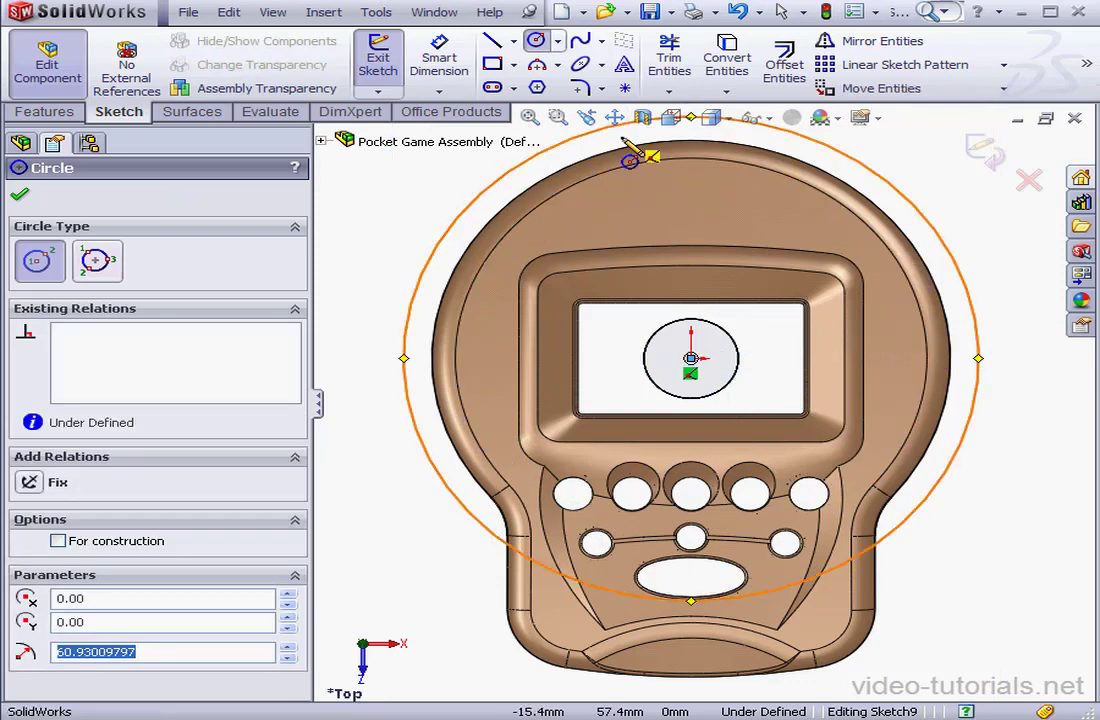
click(690, 357)
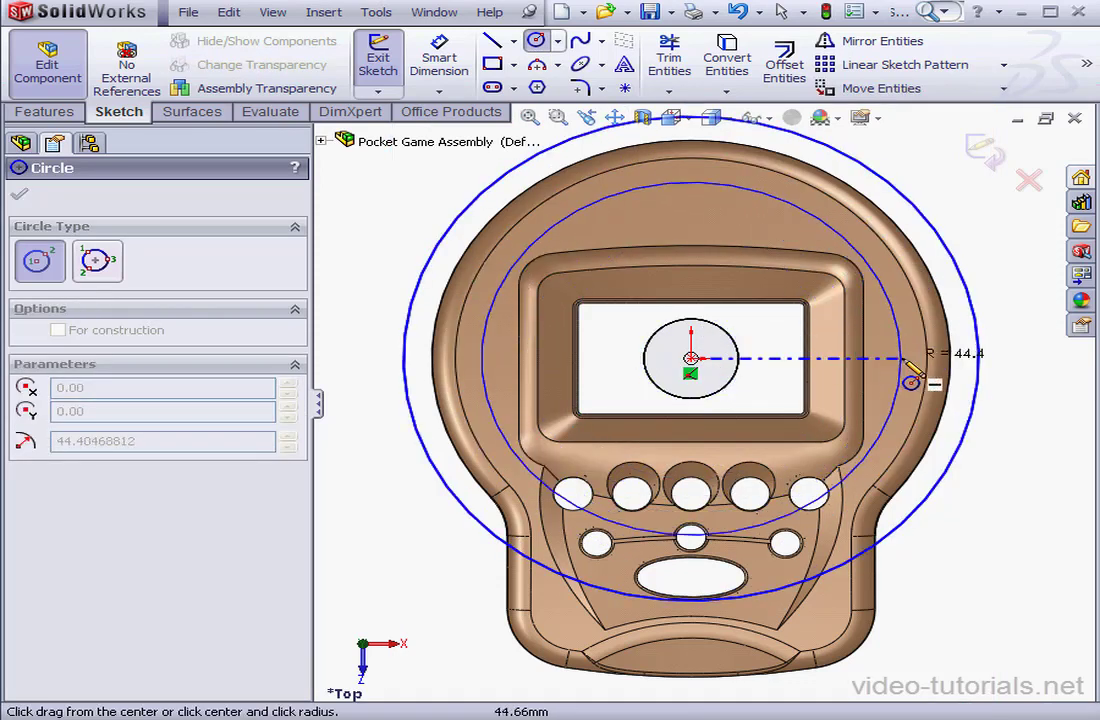
click(904, 357)
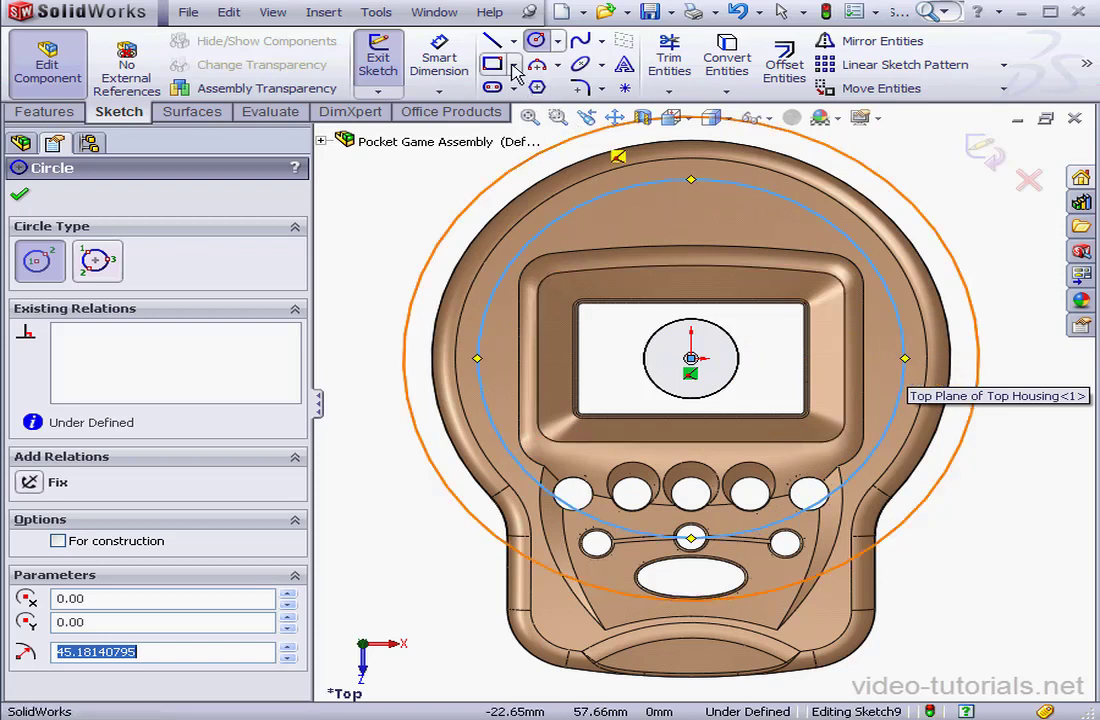
Sketch a horizontal line about 145 mm long through the origin, extending past both sides of the outer circle
click(493, 40)
click(347, 357)
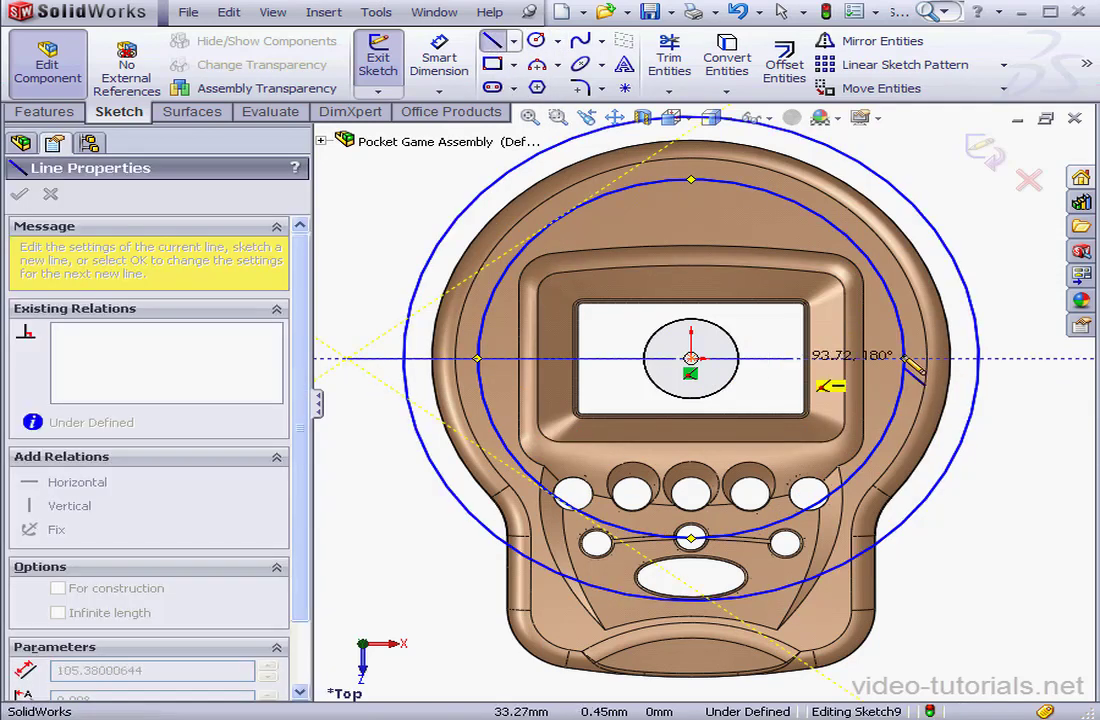
click(1031, 357)
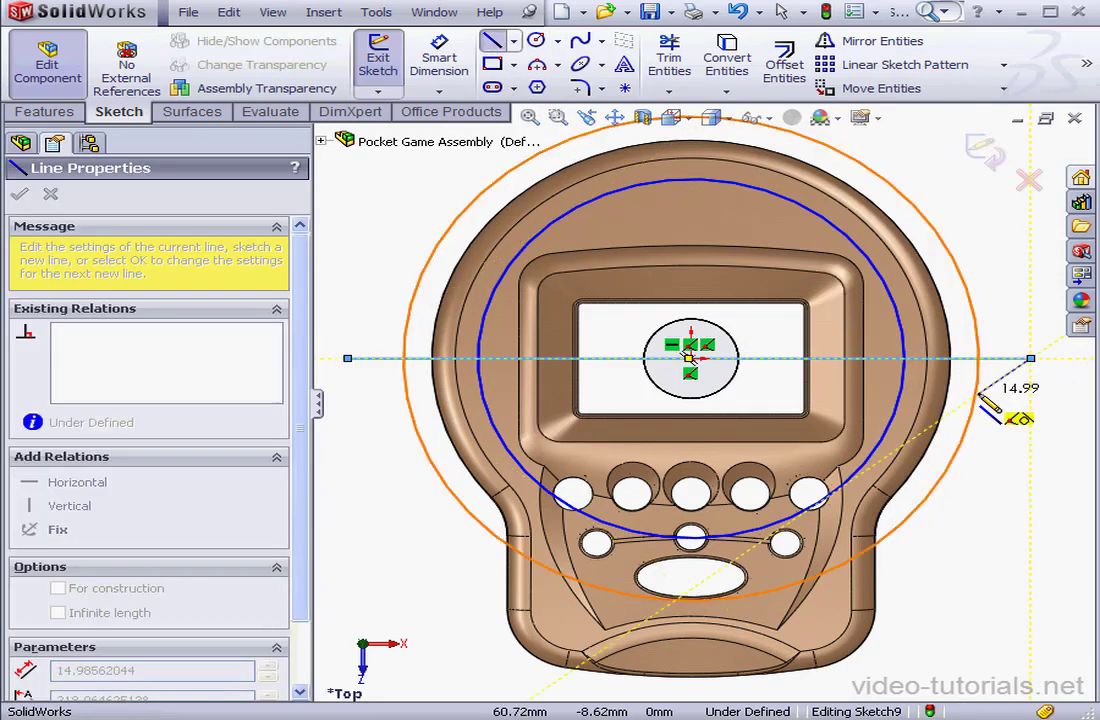
right_click(1040, 400)
click(1075, 448)
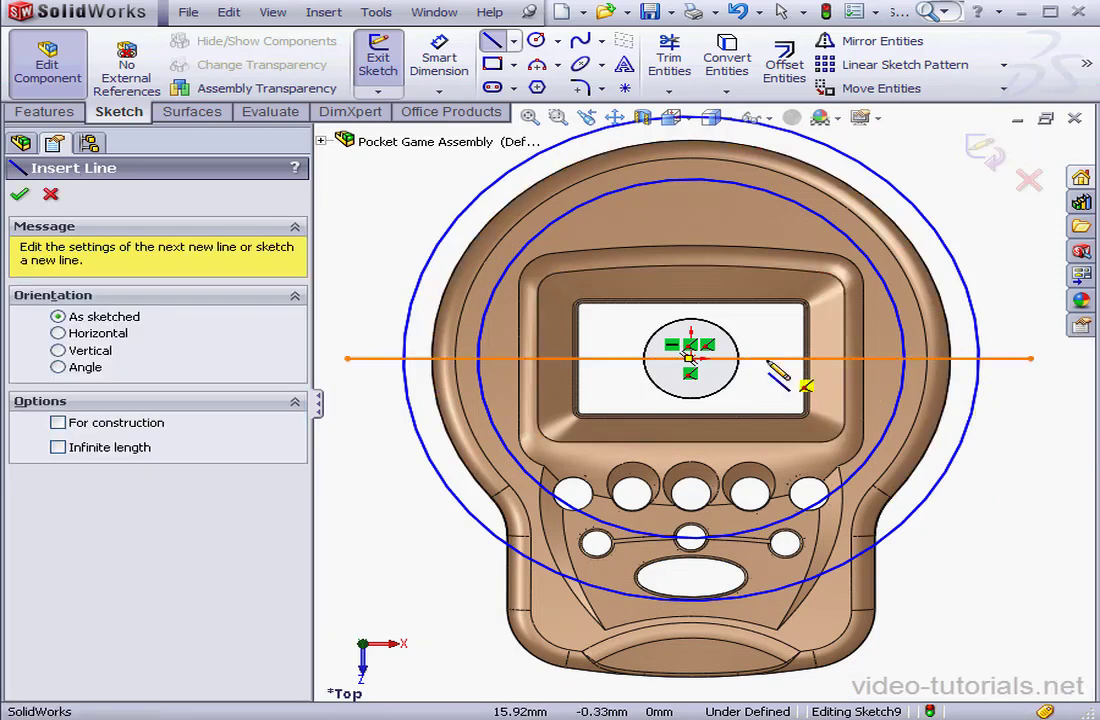
Sketch a line from the origin past the outer circle's lower right, about 20° below the horizontal line
click(690, 357)
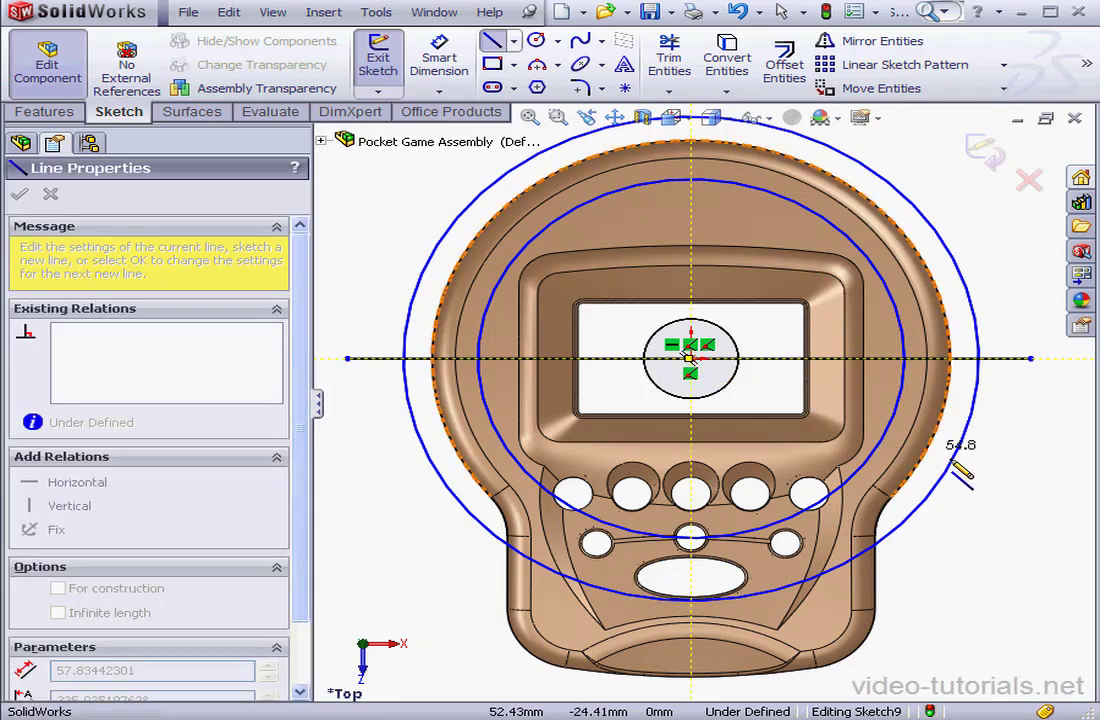
click(1019, 460)
right_click(1063, 455)
click(1095, 500)
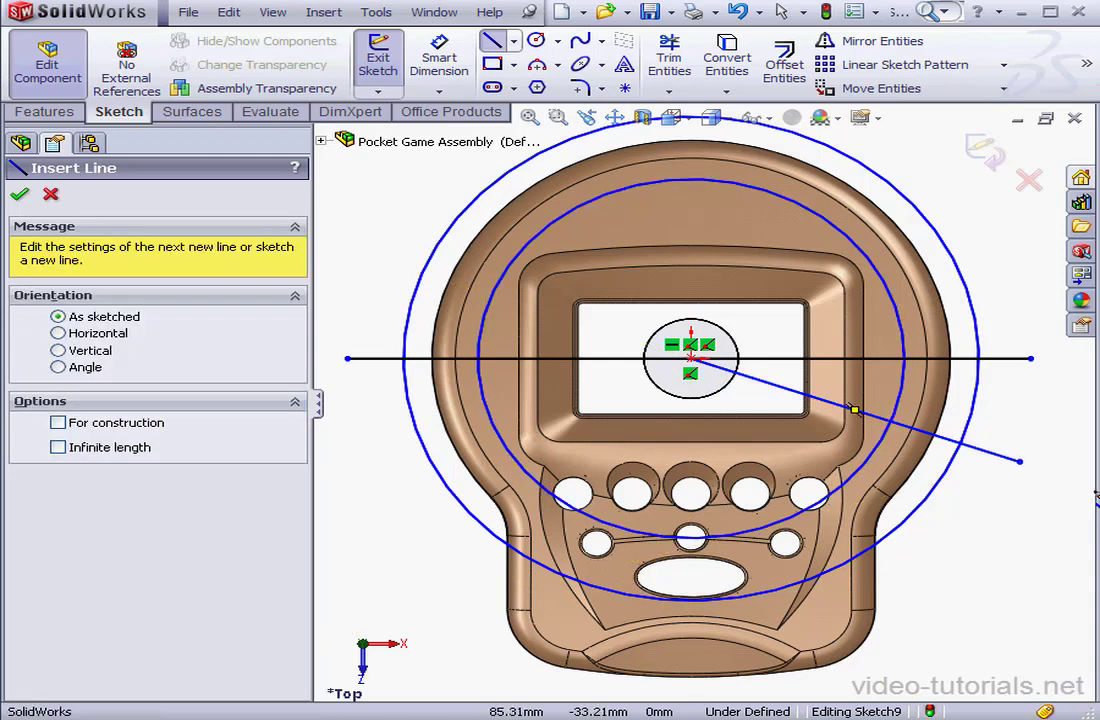
Sketch two lines from the origin past the outer circle's lower left, about 13° apart
click(691, 358)
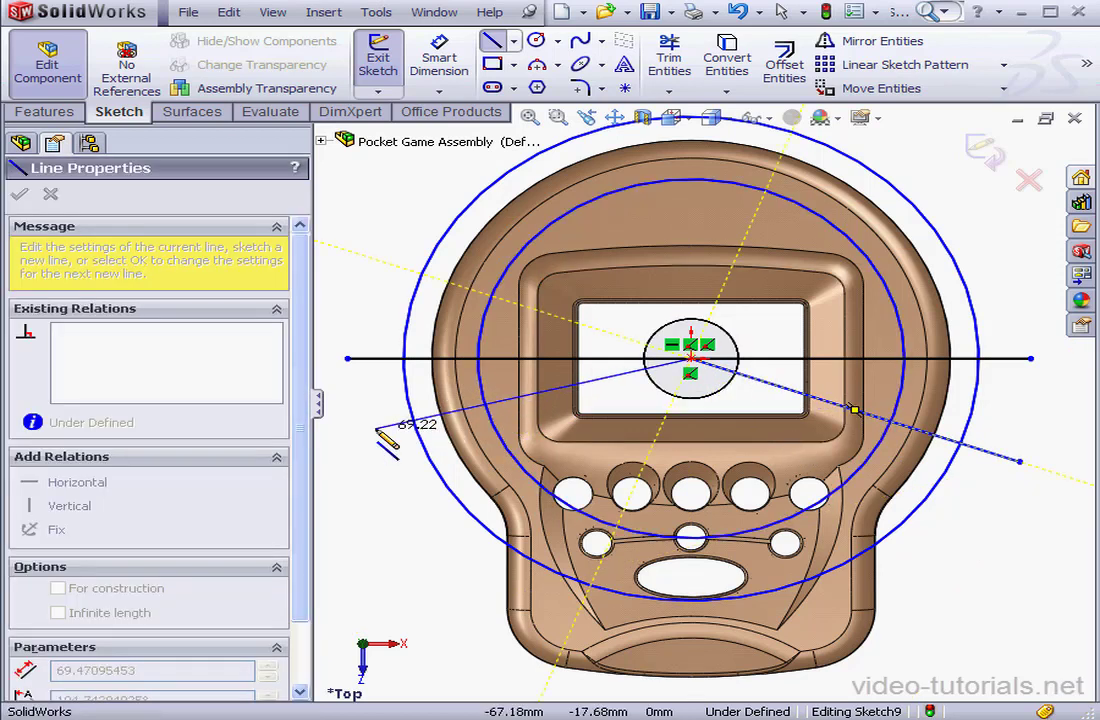
click(347, 420)
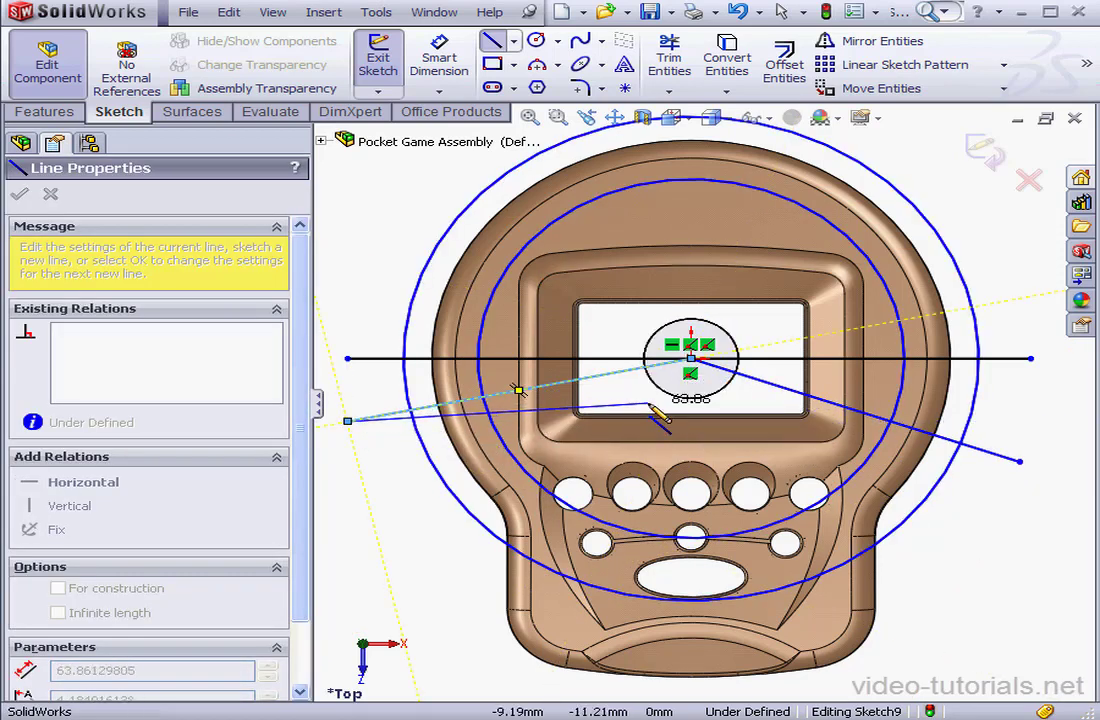
right_click(655, 405)
click(720, 444)
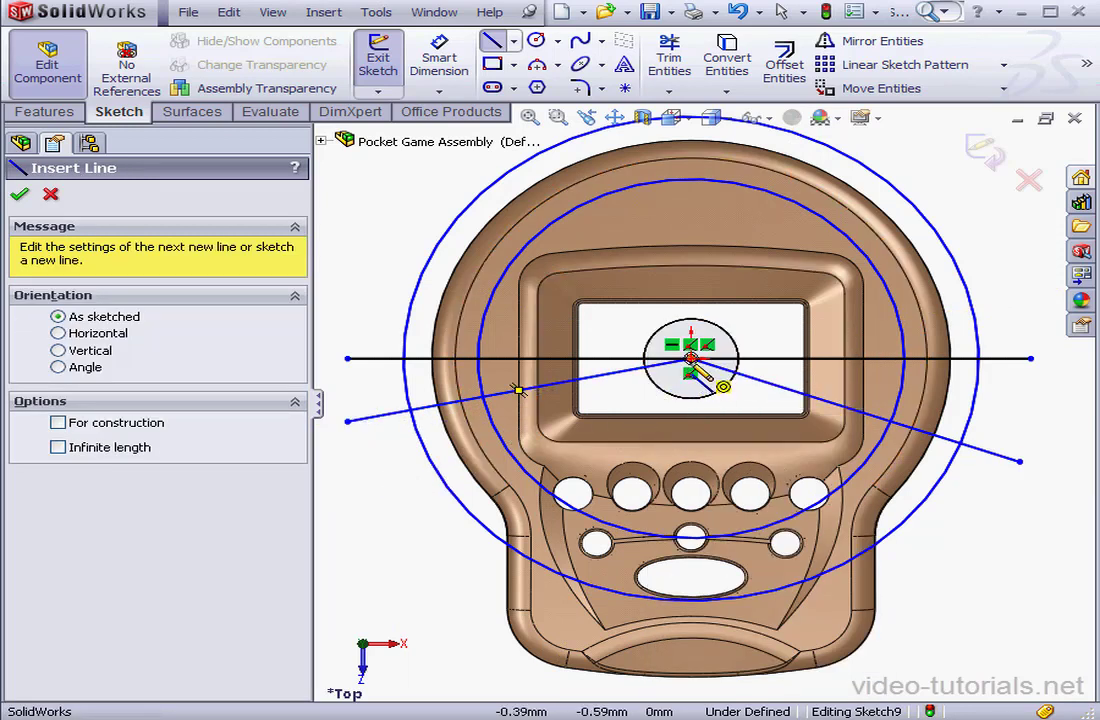
click(518, 390)
right_click(366, 490)
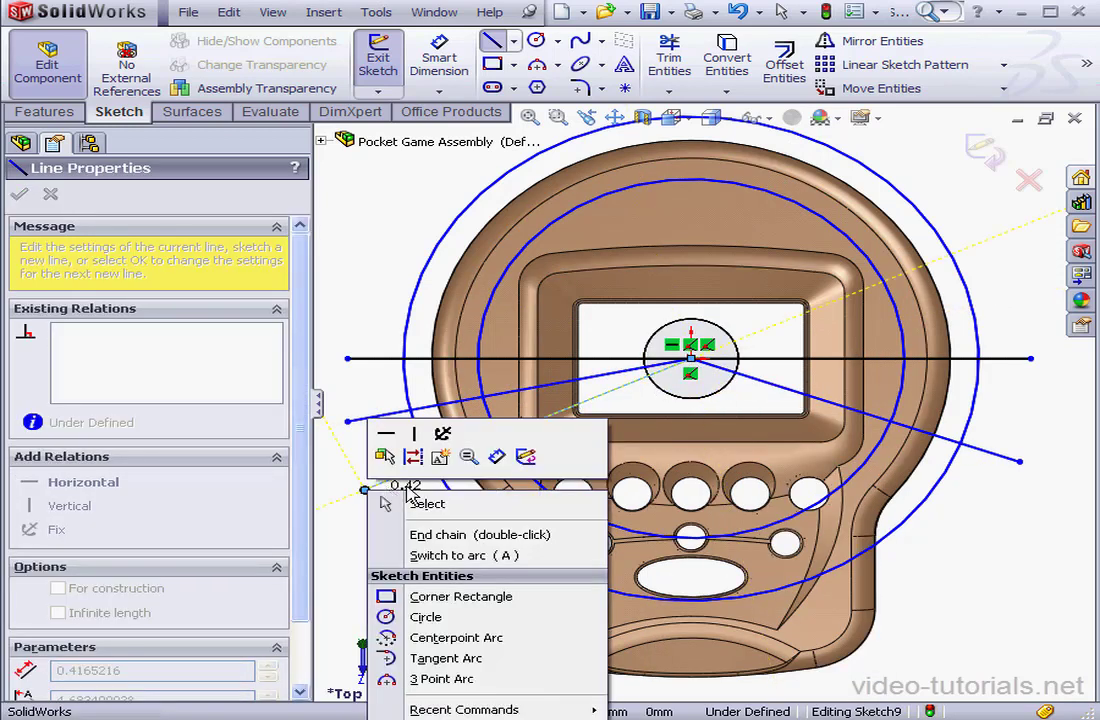
click(425, 503)
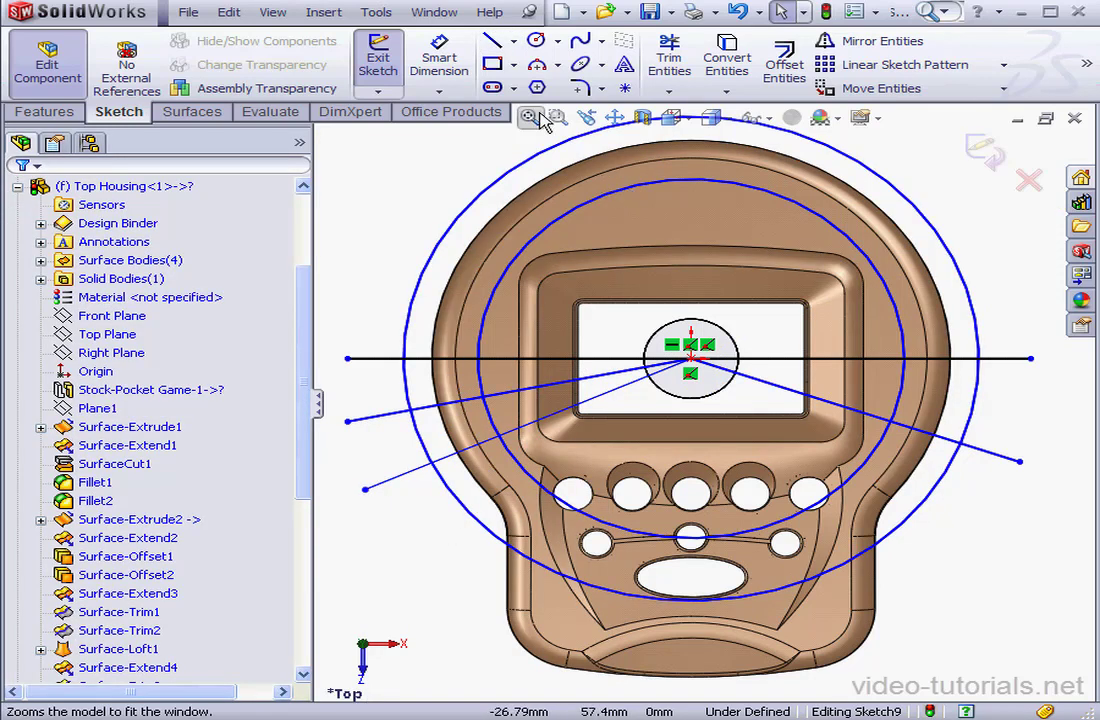
Dimension the outer circle's diameter as 130 mm
click(439, 57)
click(923, 528)
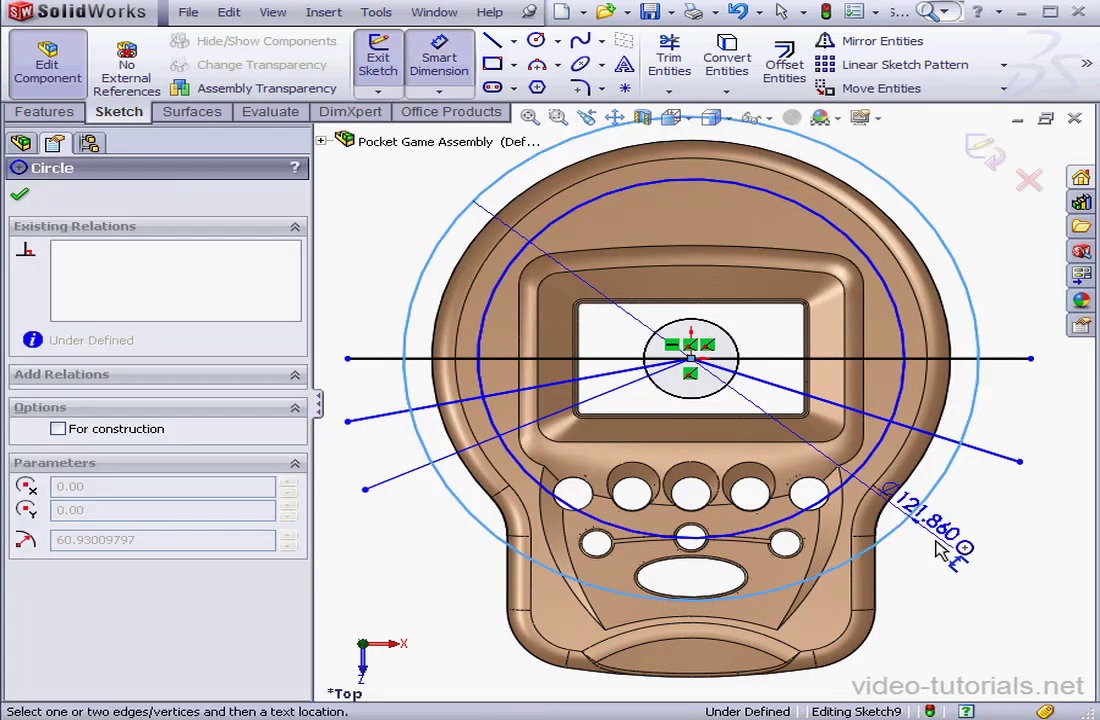
click(975, 570)
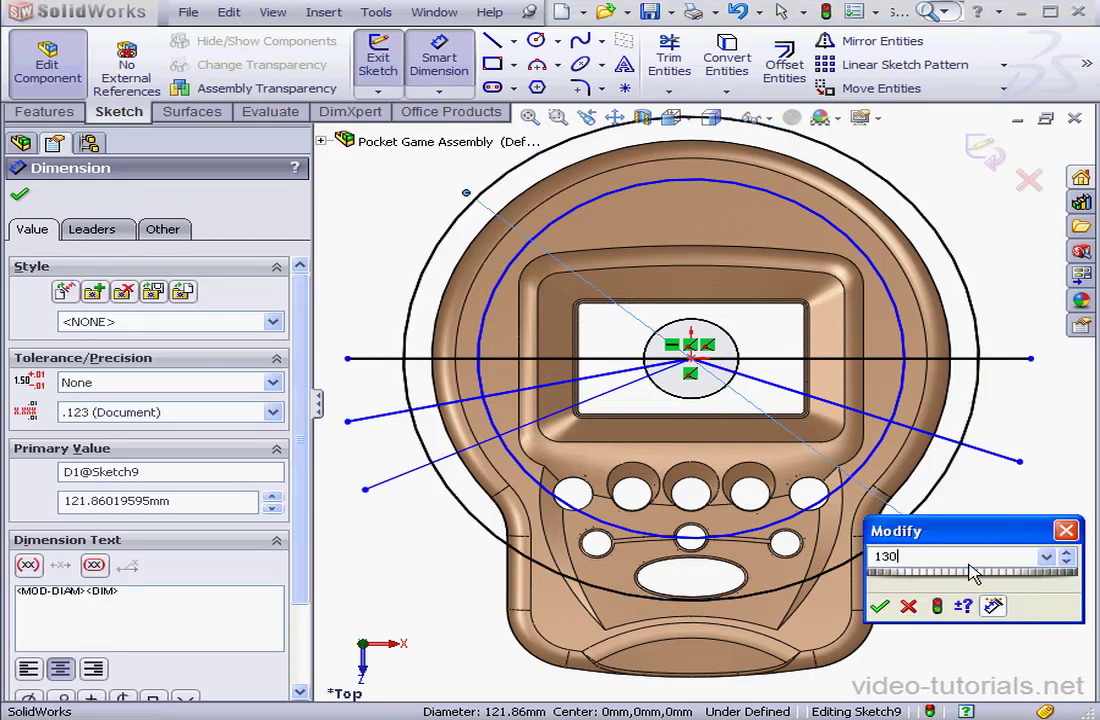
click(881, 607)
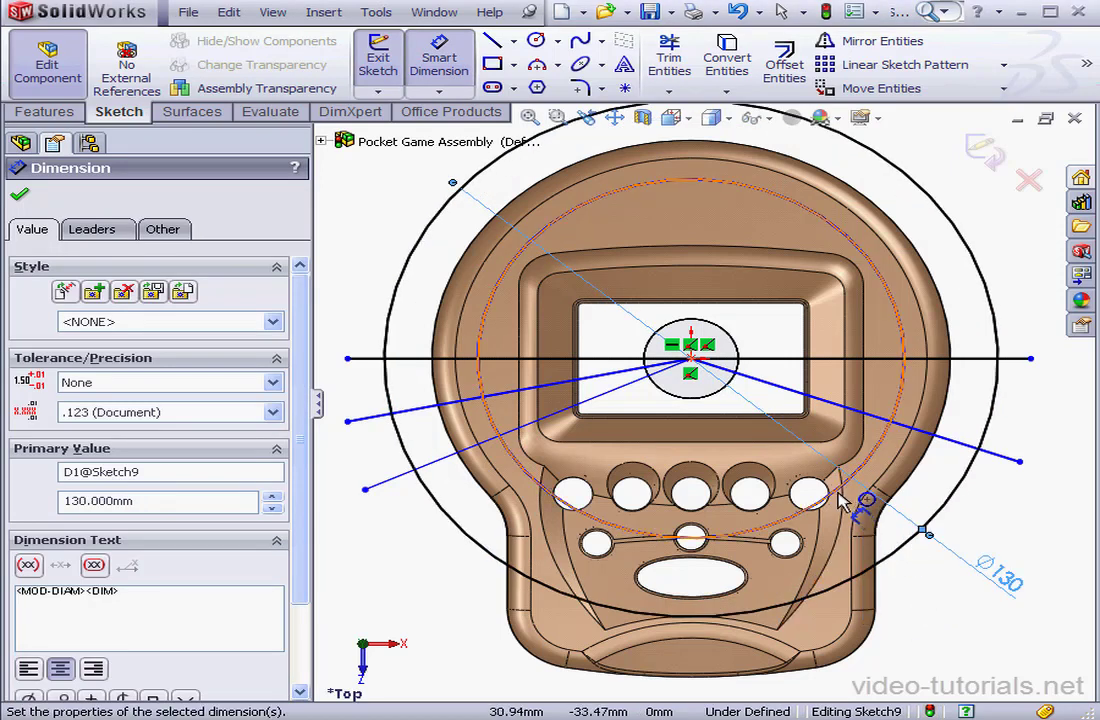
Dimension the inner circle's diameter as 87 mm
click(866, 478)
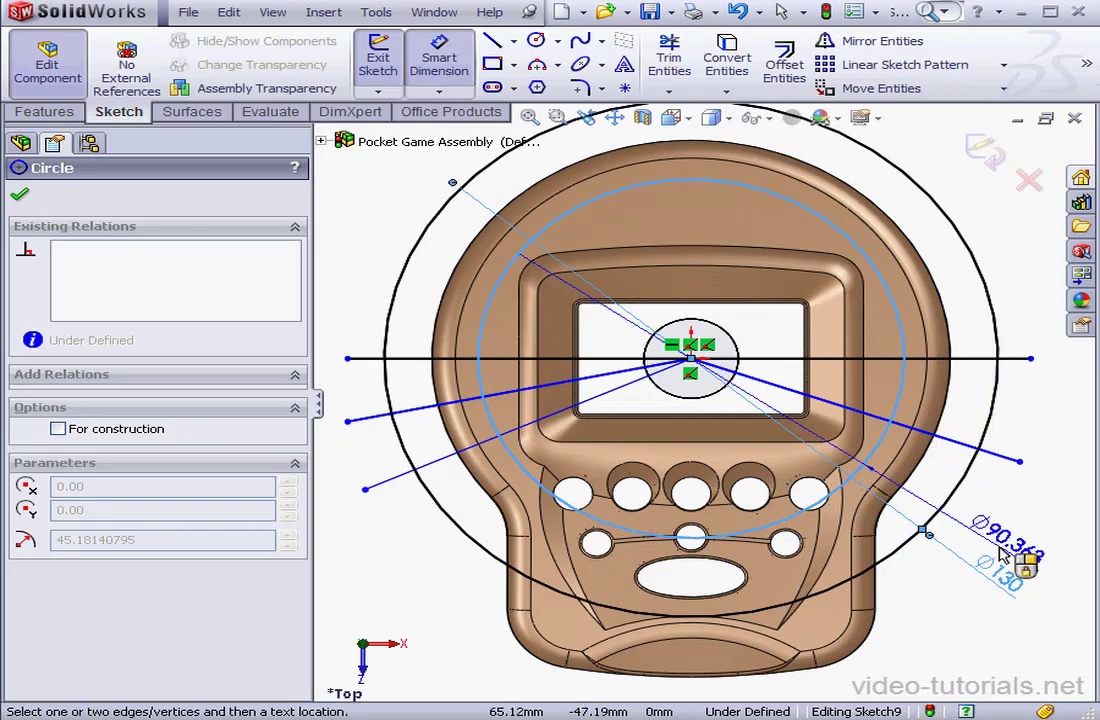
click(962, 620)
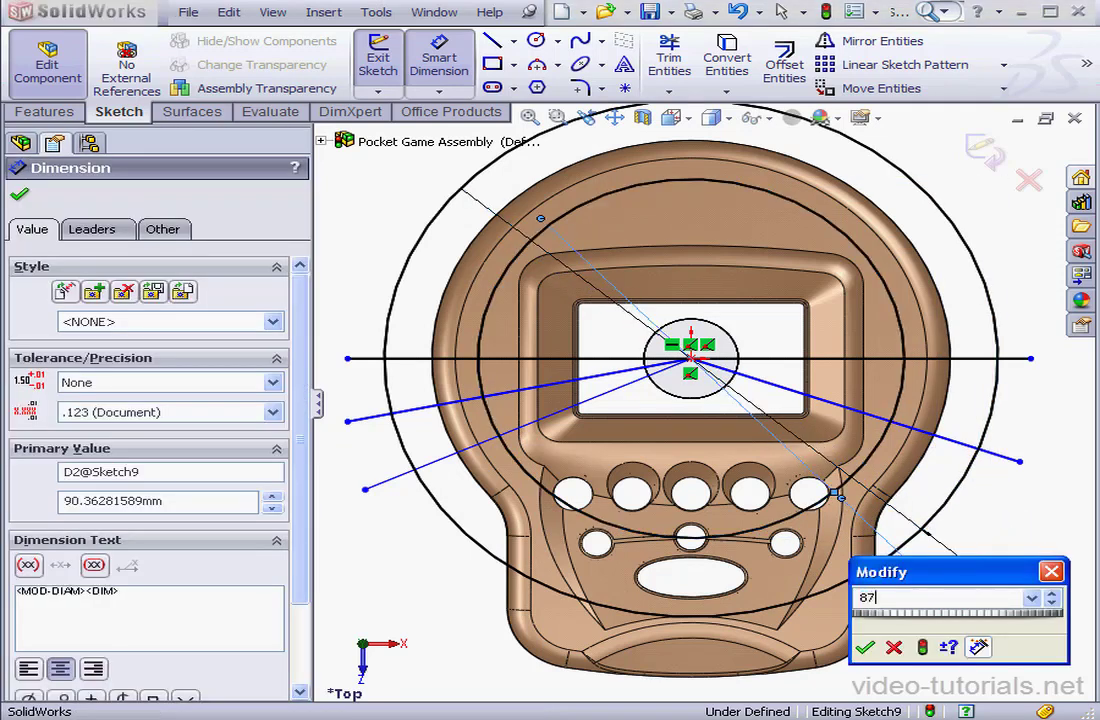
text(87)
click(865, 648)
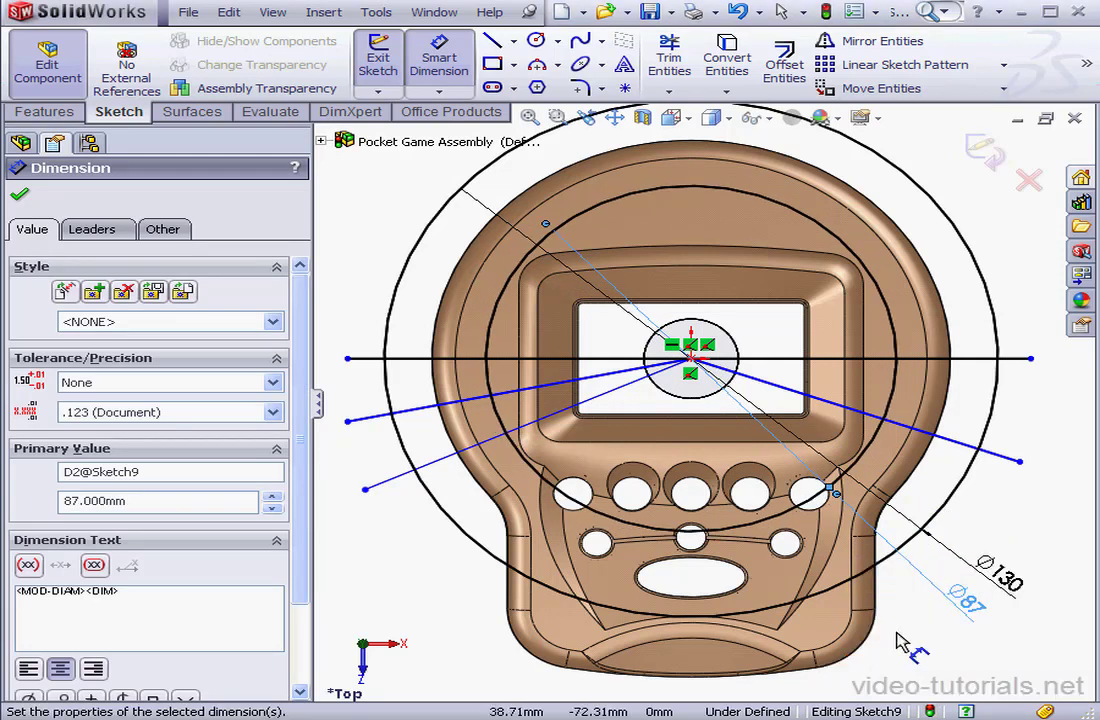
Dimension the angle between the horizontal line and the lower-right radial line as 20°
click(977, 358)
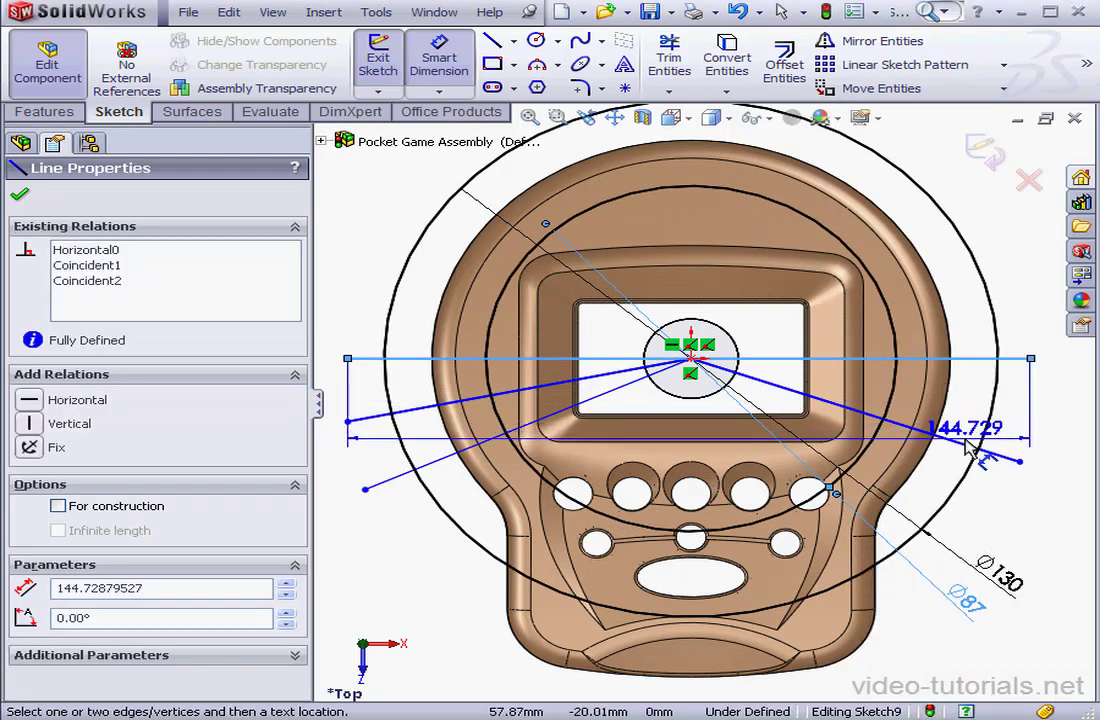
click(967, 446)
click(1025, 420)
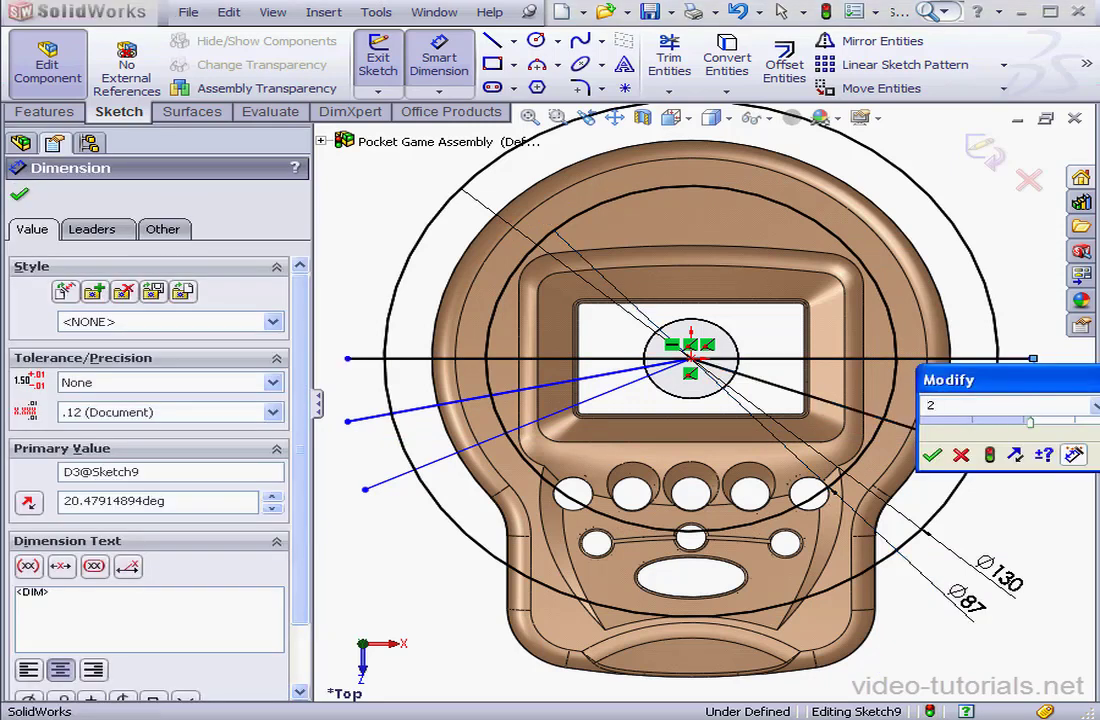
click(933, 457)
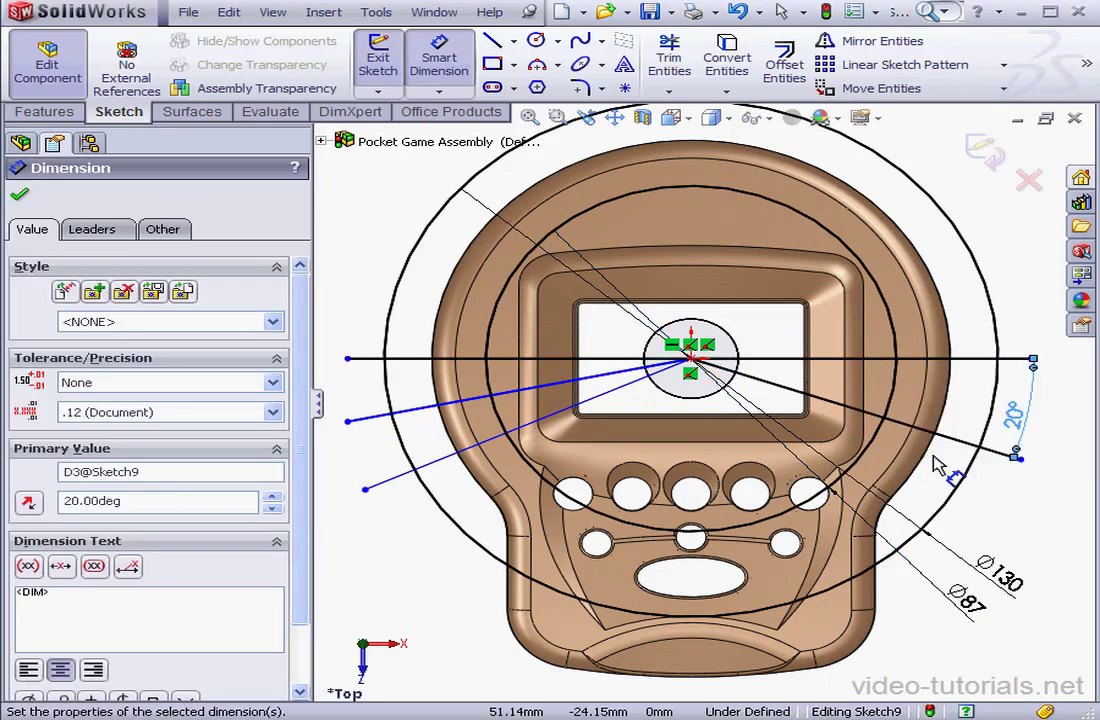
Dimension the angle between the two lower-left radial lines as 5°
click(428, 422)
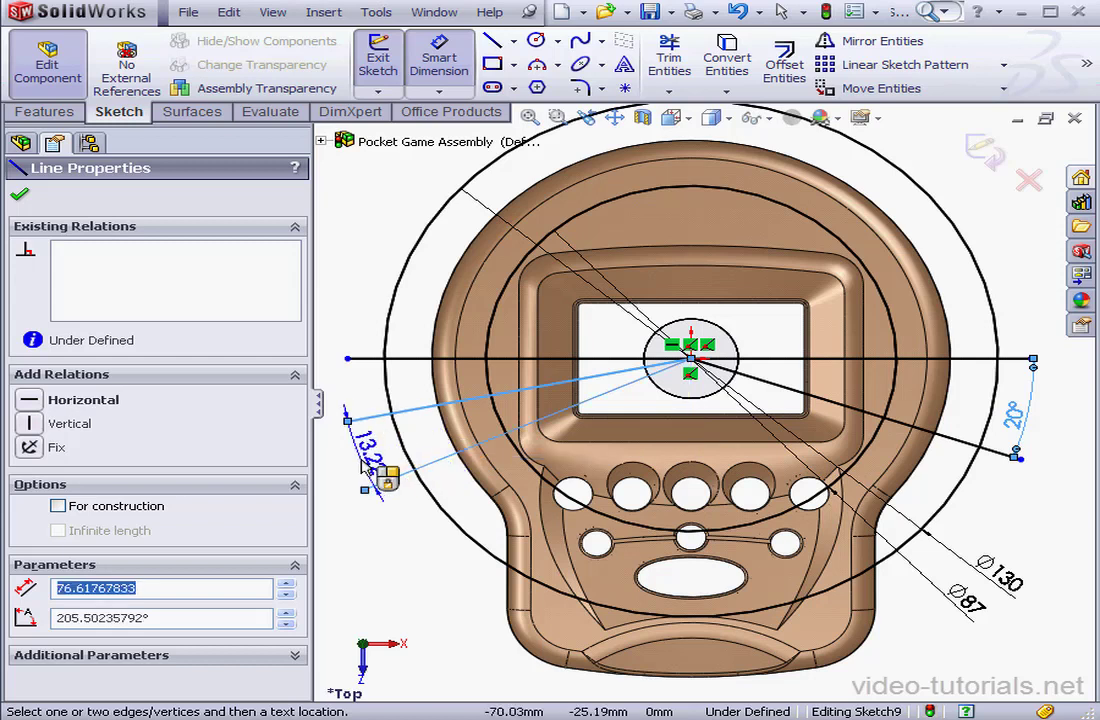
click(388, 464)
double_click(374, 464)
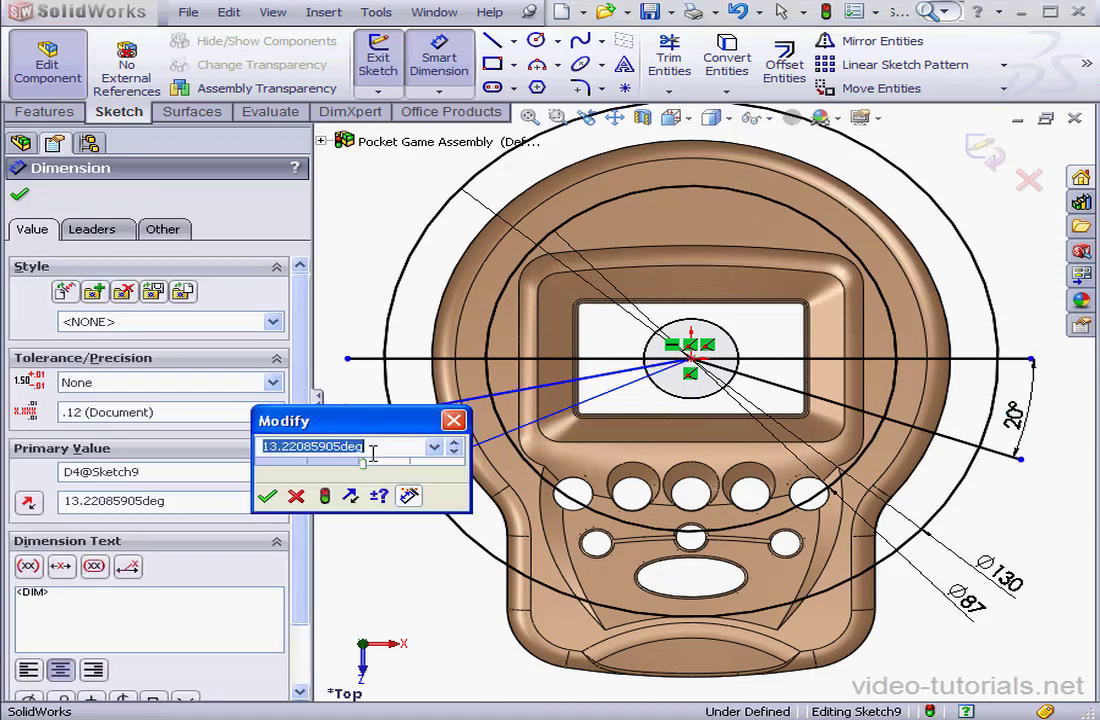
click(267, 496)
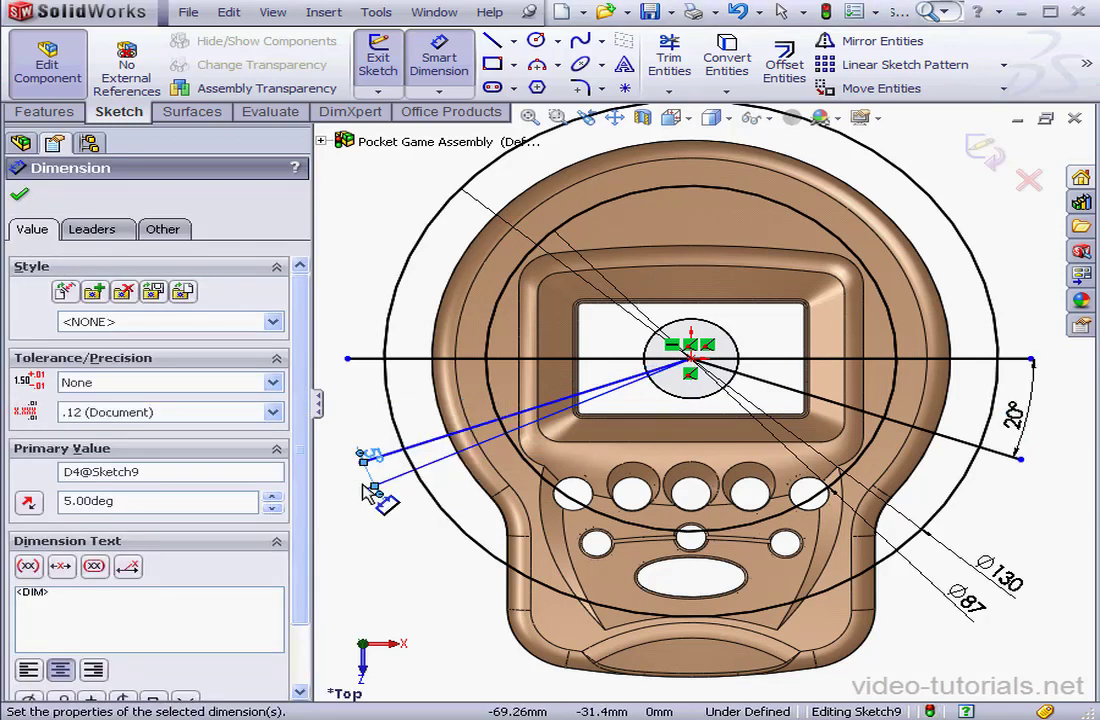
Dimension the angle between the horizontal line and the lower of the two left radial lines as 20°
click(368, 453)
click(365, 358)
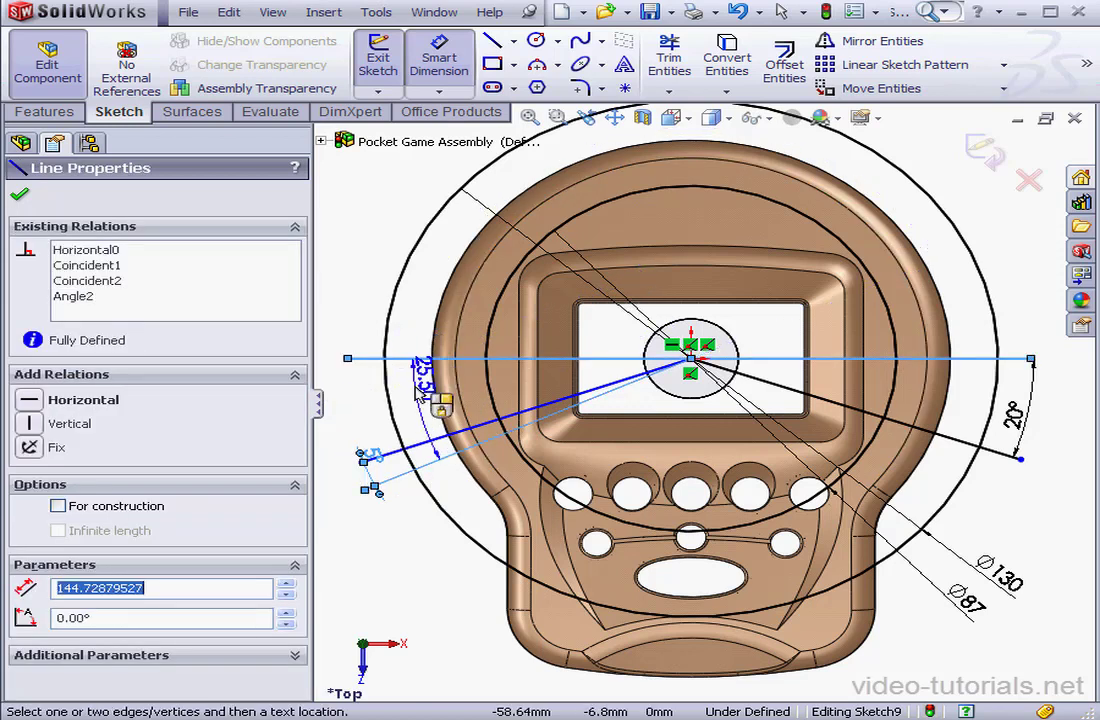
click(430, 412)
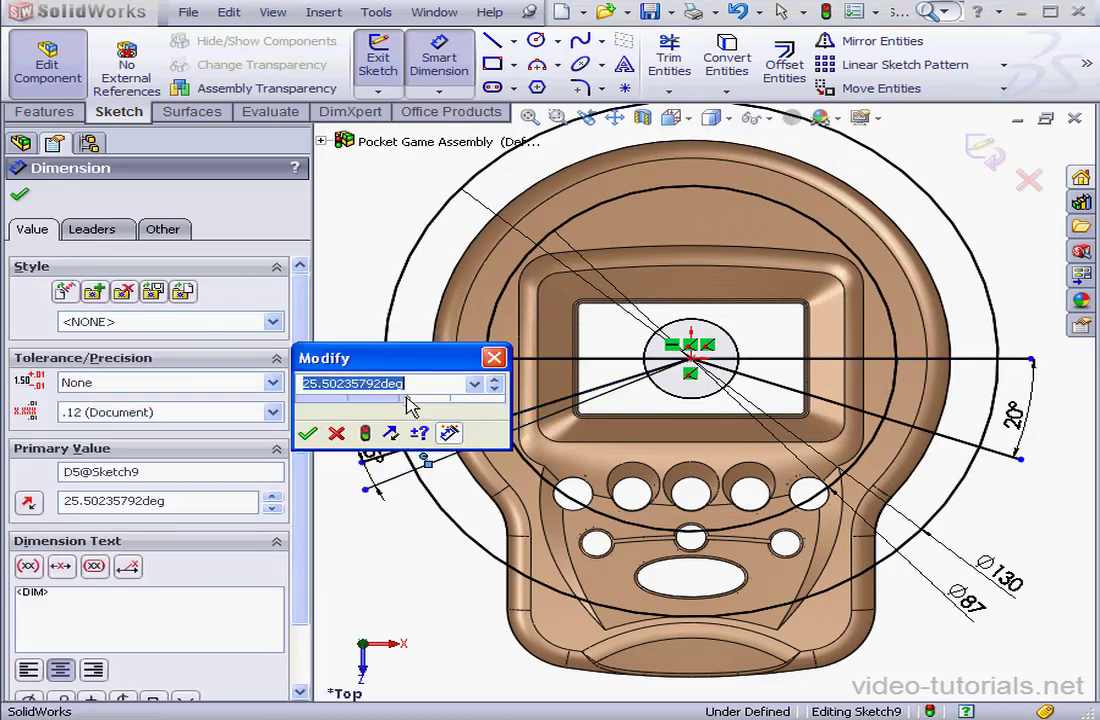
click(318, 436)
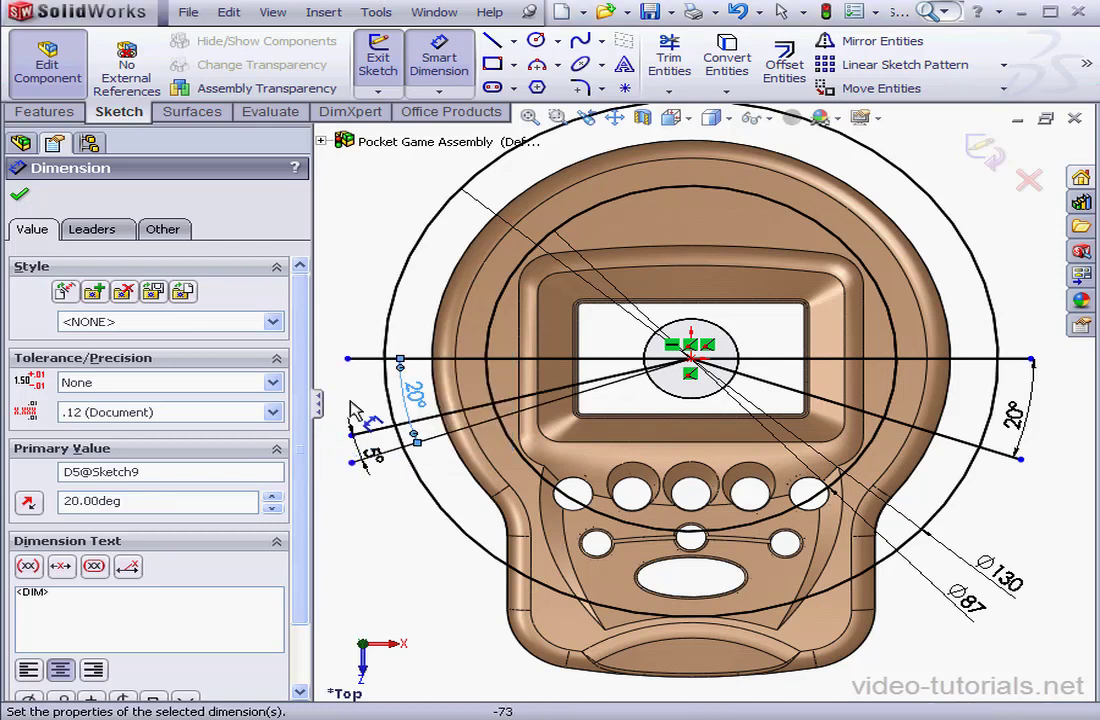
right_click(375, 262)
click(430, 278)
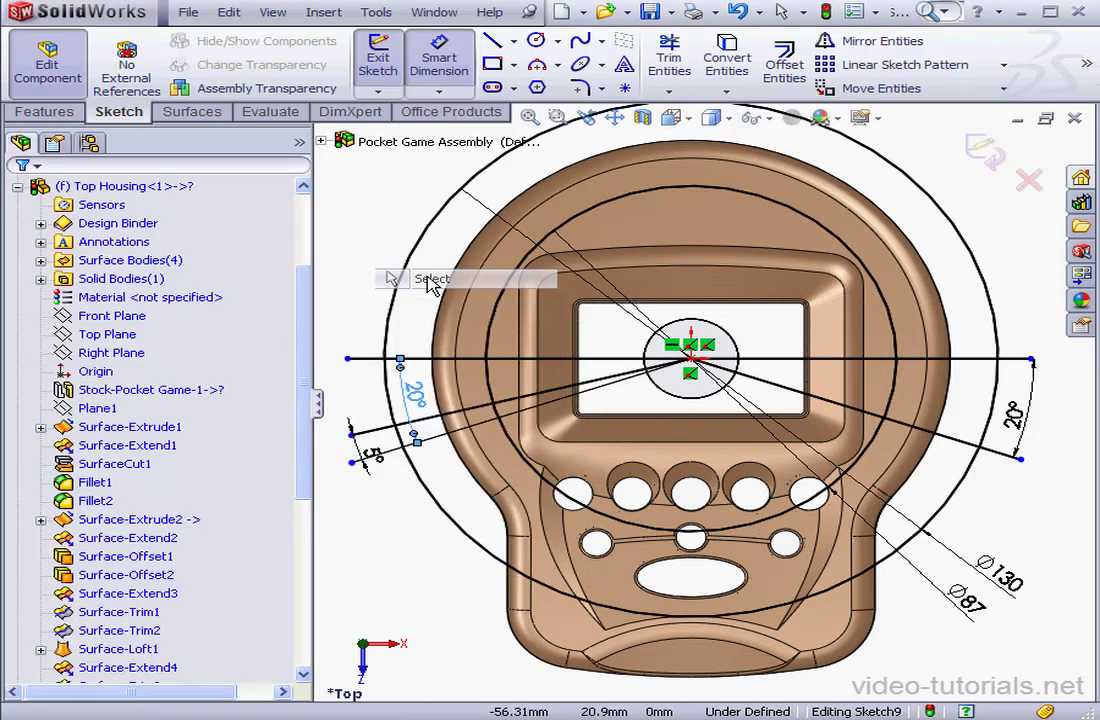
Convert both dimensioned circles, the horizontal line and all three radial lines to construction geometry
click(981, 252)
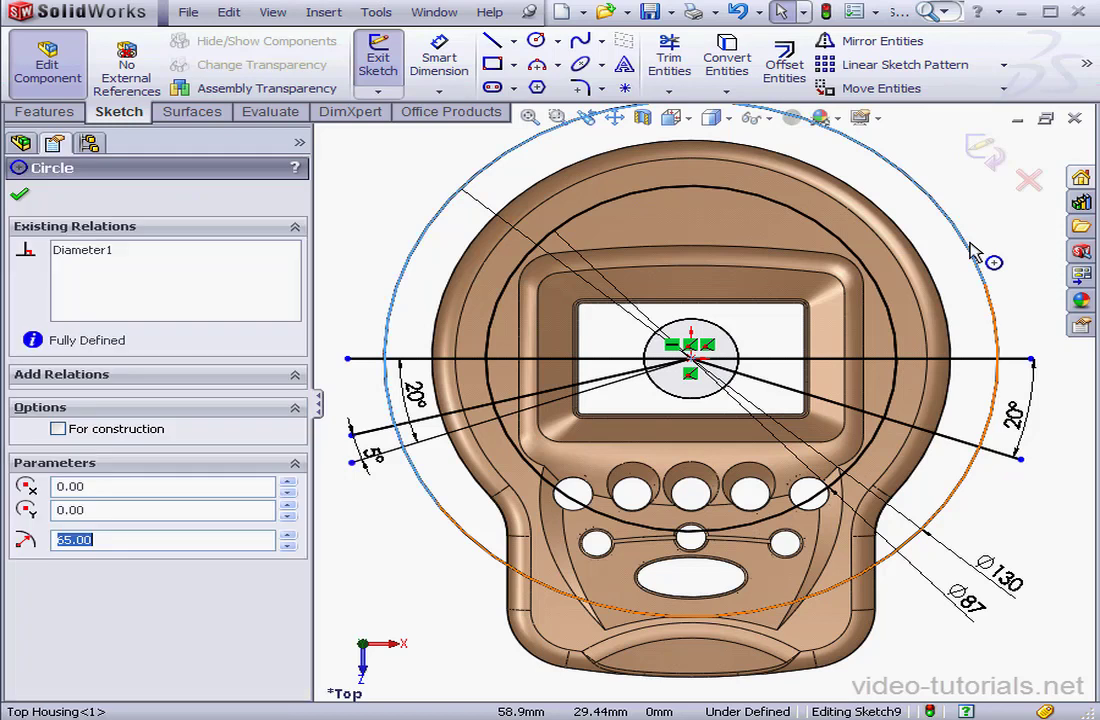
ctrl+click(887, 310)
ctrl+click(990, 358)
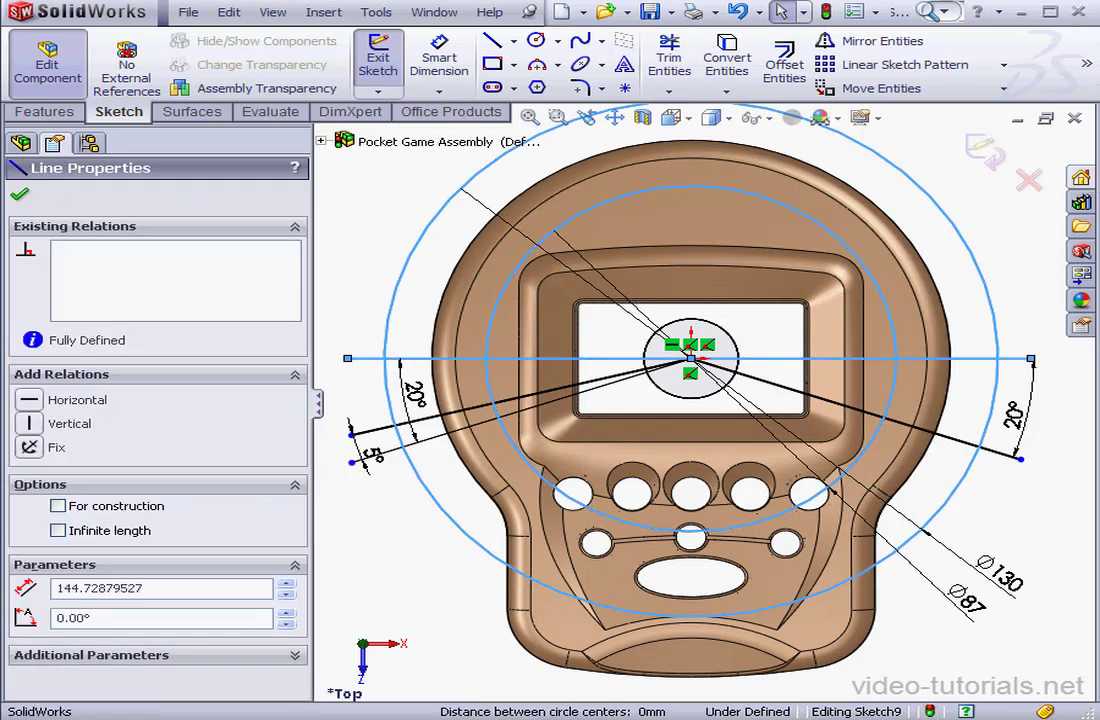
ctrl+click(968, 450)
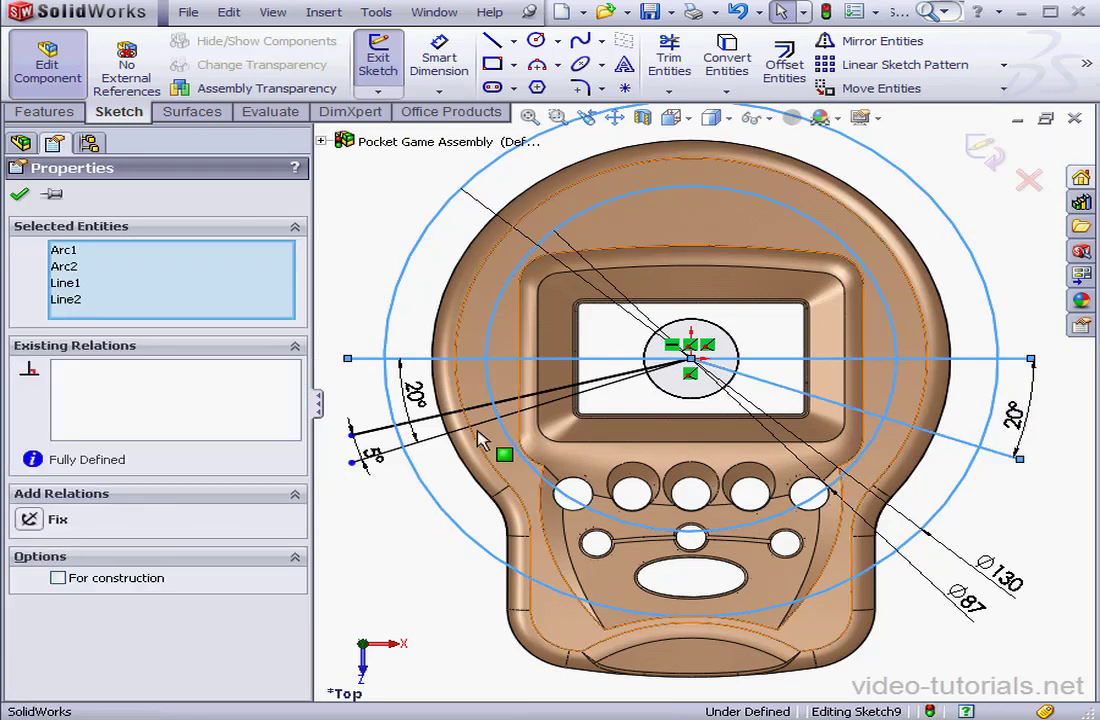
click(420, 420)
ctrl+click(430, 438)
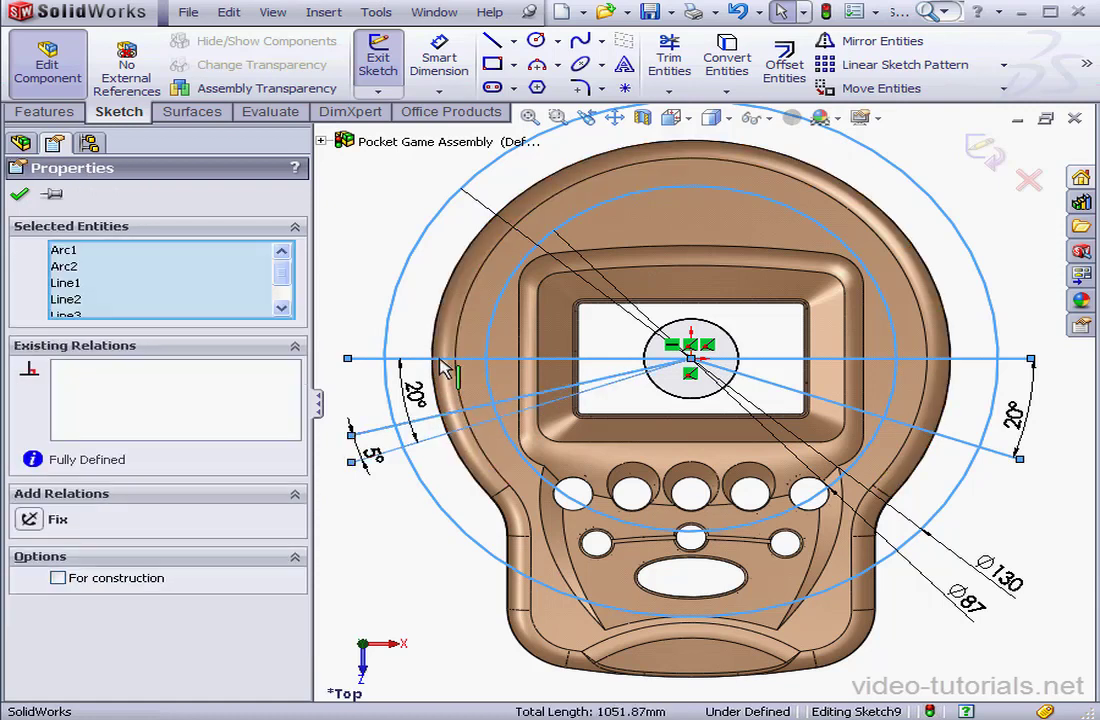
ctrl+click(438, 359)
click(60, 578)
click(22, 196)
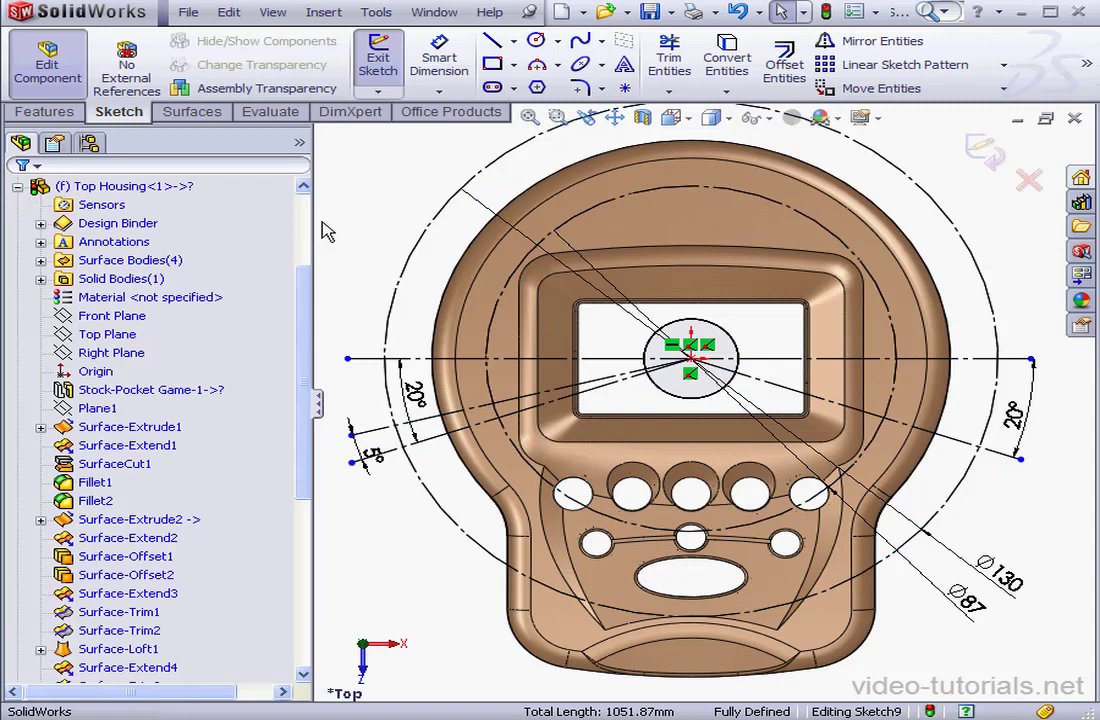
Sketch two circles centred on the origin with radii of about 47 mm and 72 mm
click(536, 42)
click(690, 356)
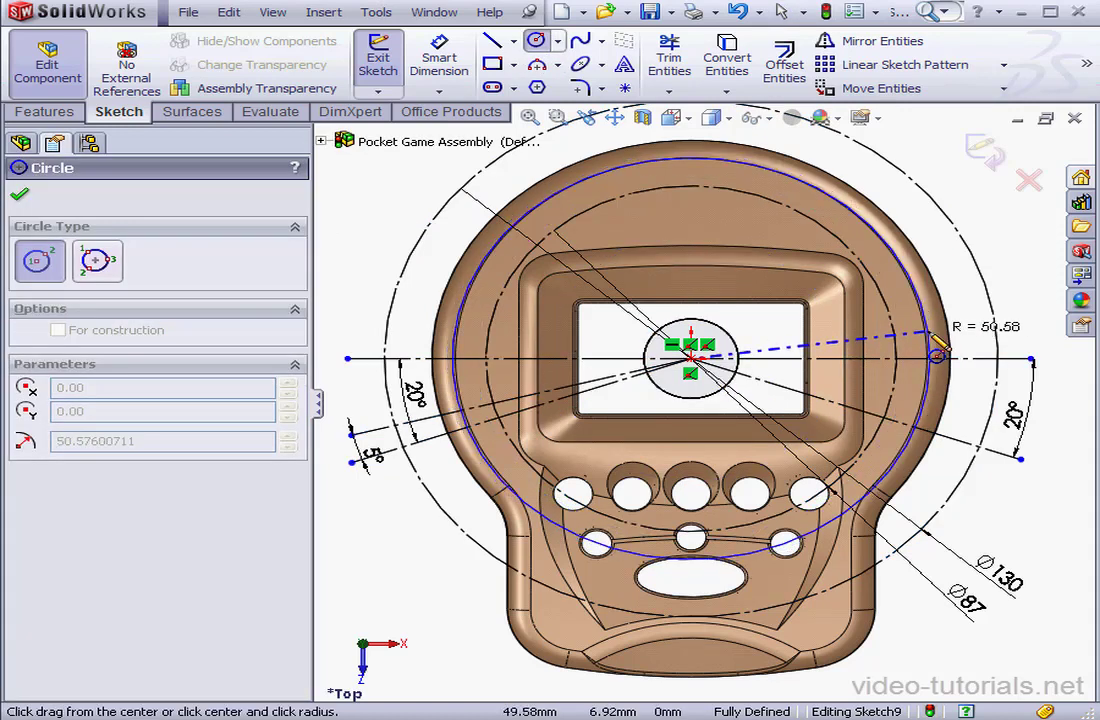
click(913, 352)
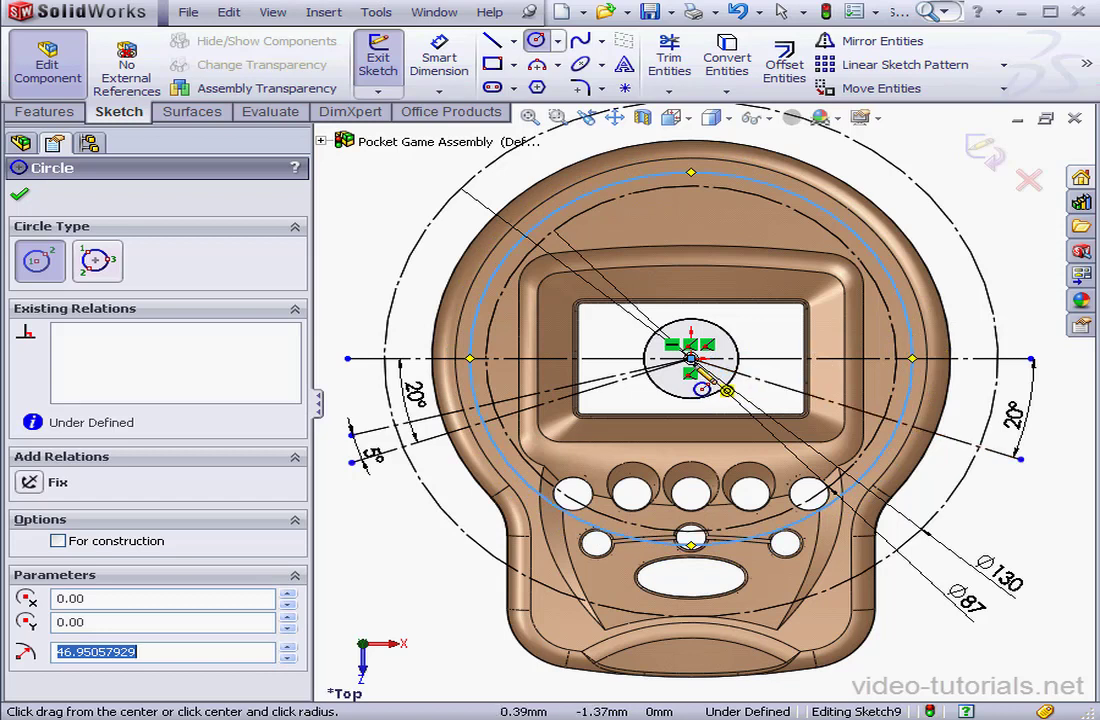
click(690, 357)
click(1032, 300)
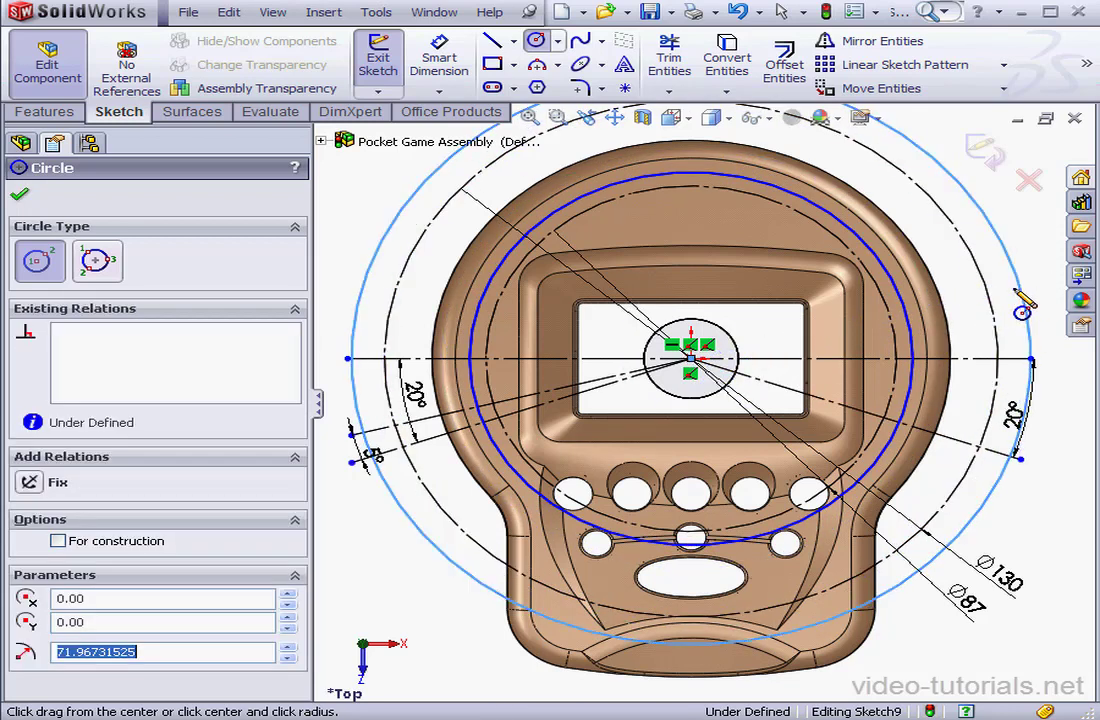
right_click(1040, 296)
click(1050, 292)
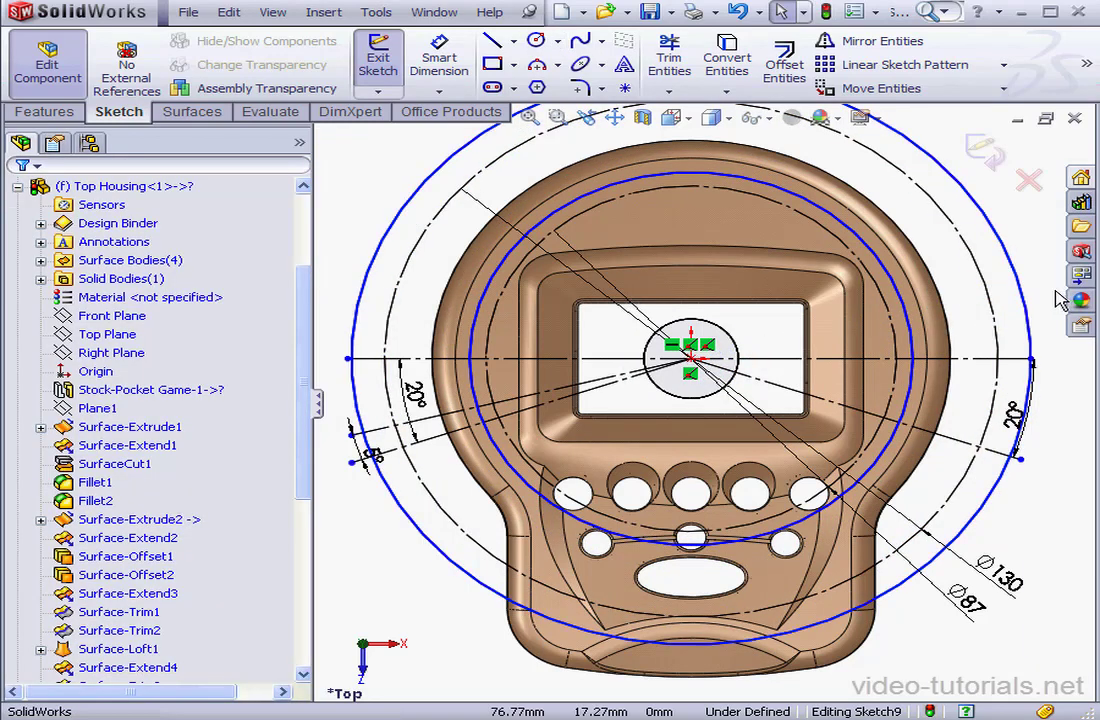
Make the larger new circle coradial with the 130 mm construction circle
ctrl+click(993, 302)
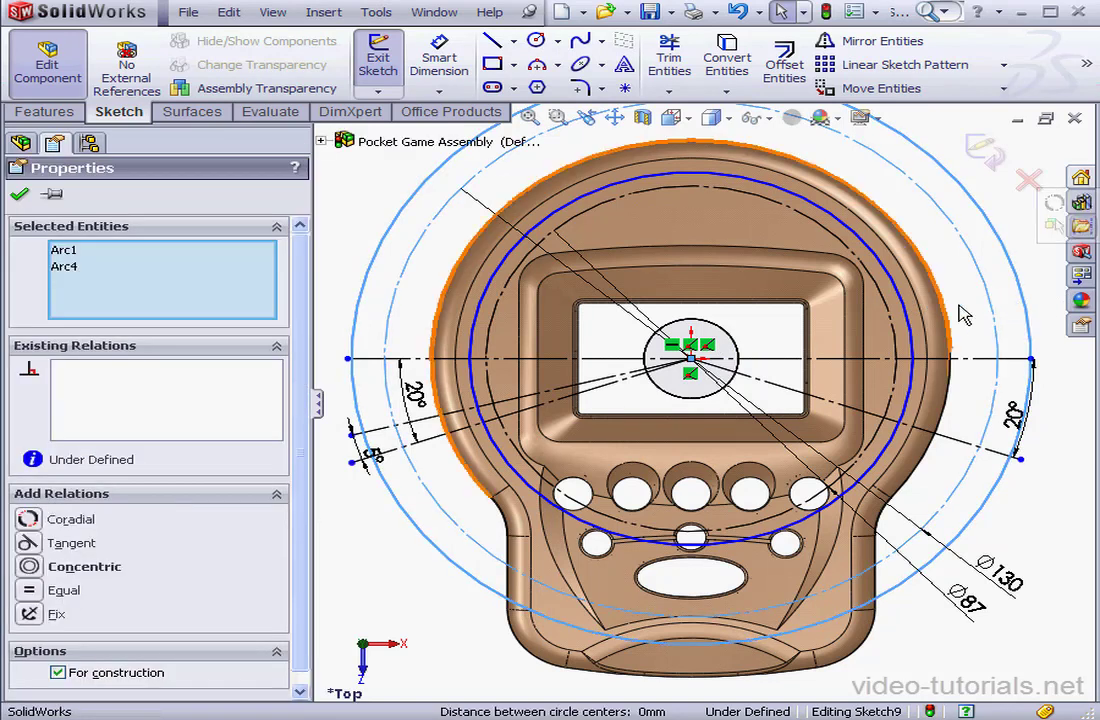
click(30, 519)
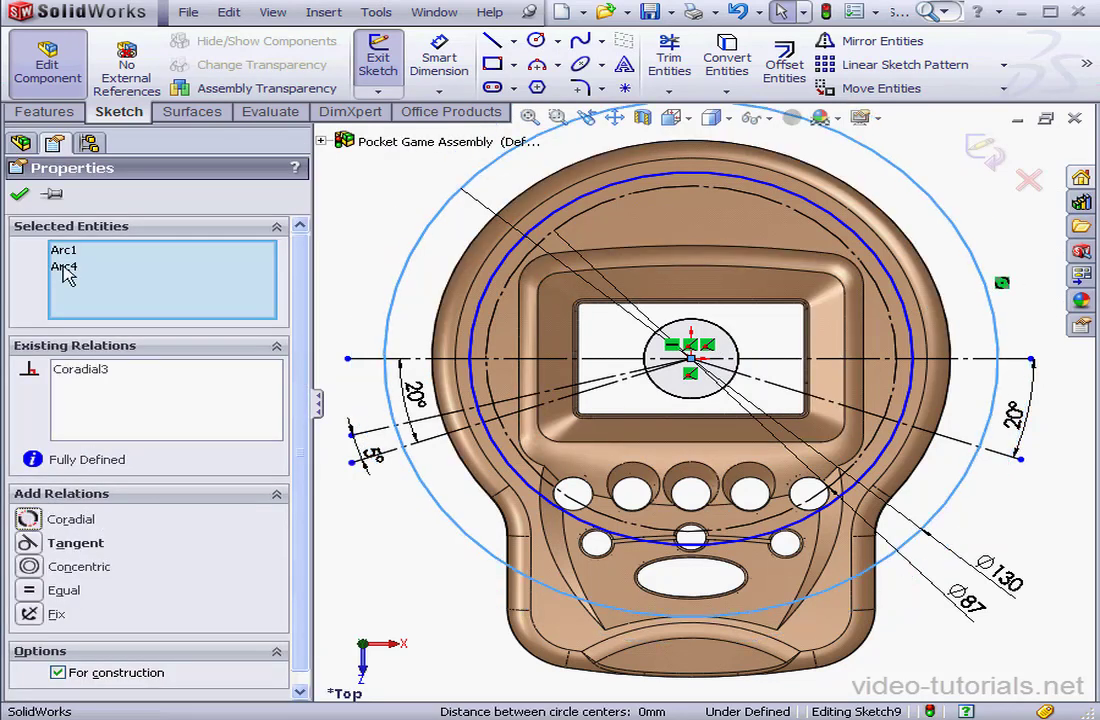
click(18, 200)
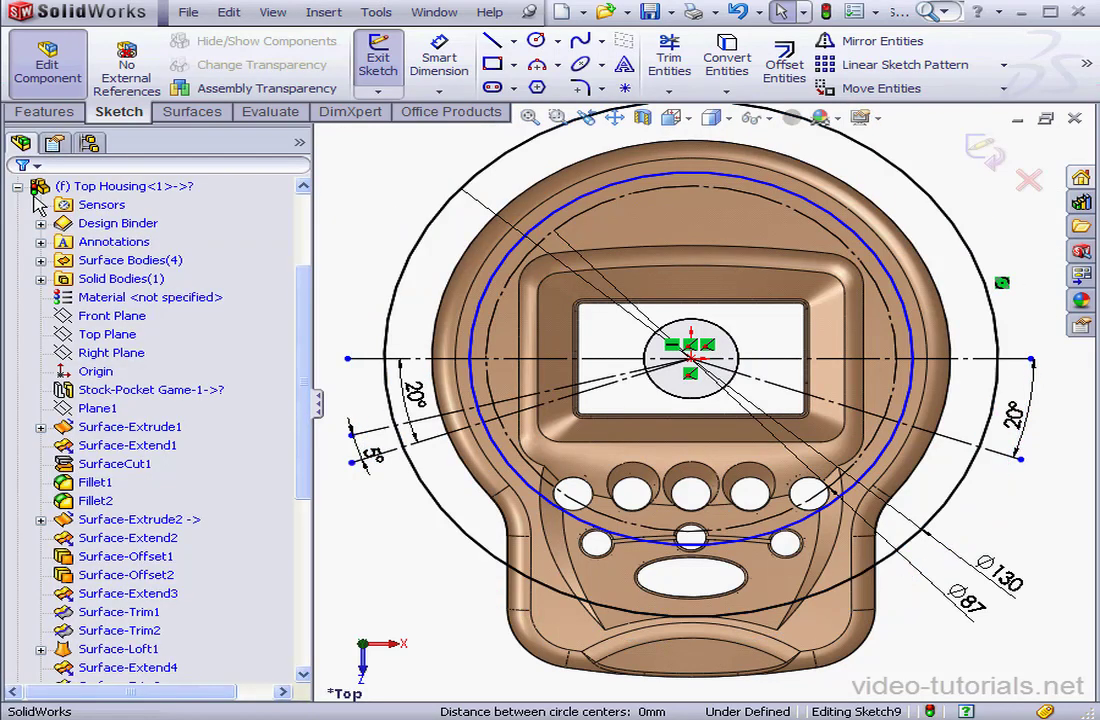
Make the smaller new circle coradial with the 87 mm construction circle
click(912, 316)
click(913, 321)
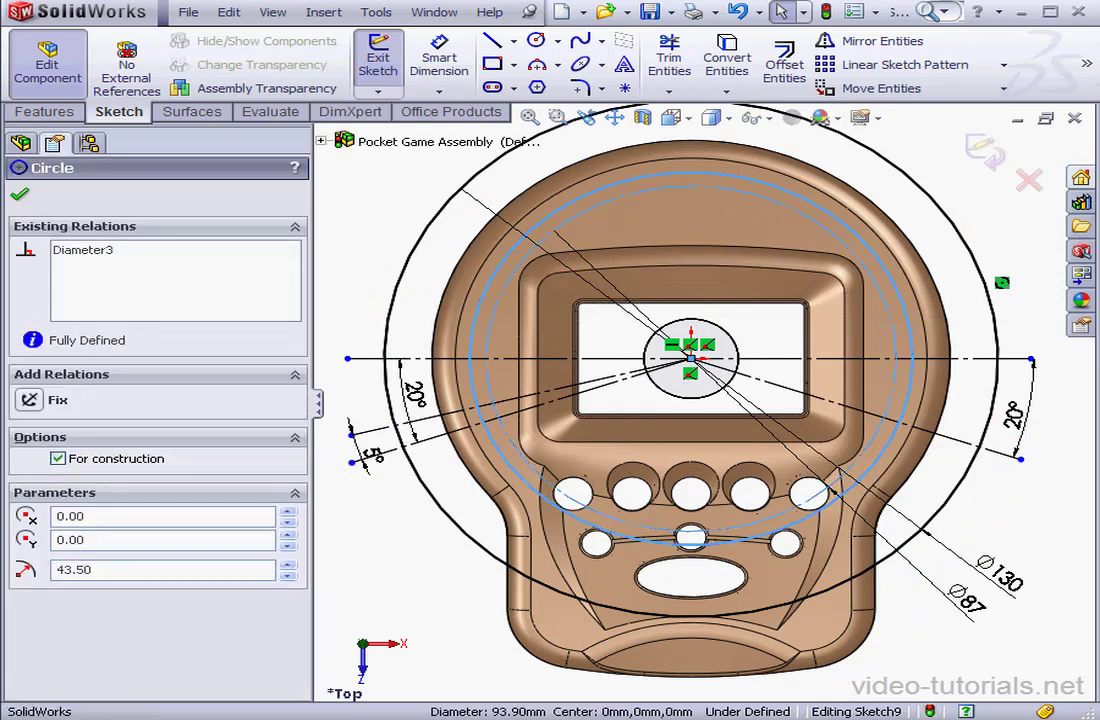
ctrl+click(910, 318)
click(30, 520)
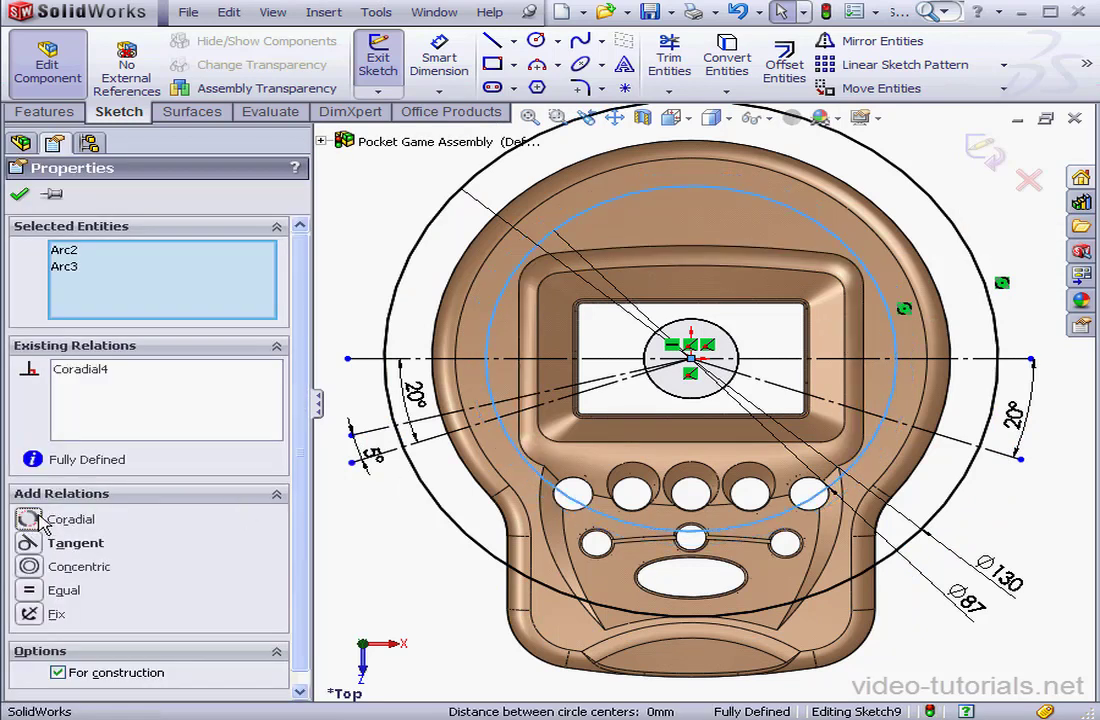
click(20, 194)
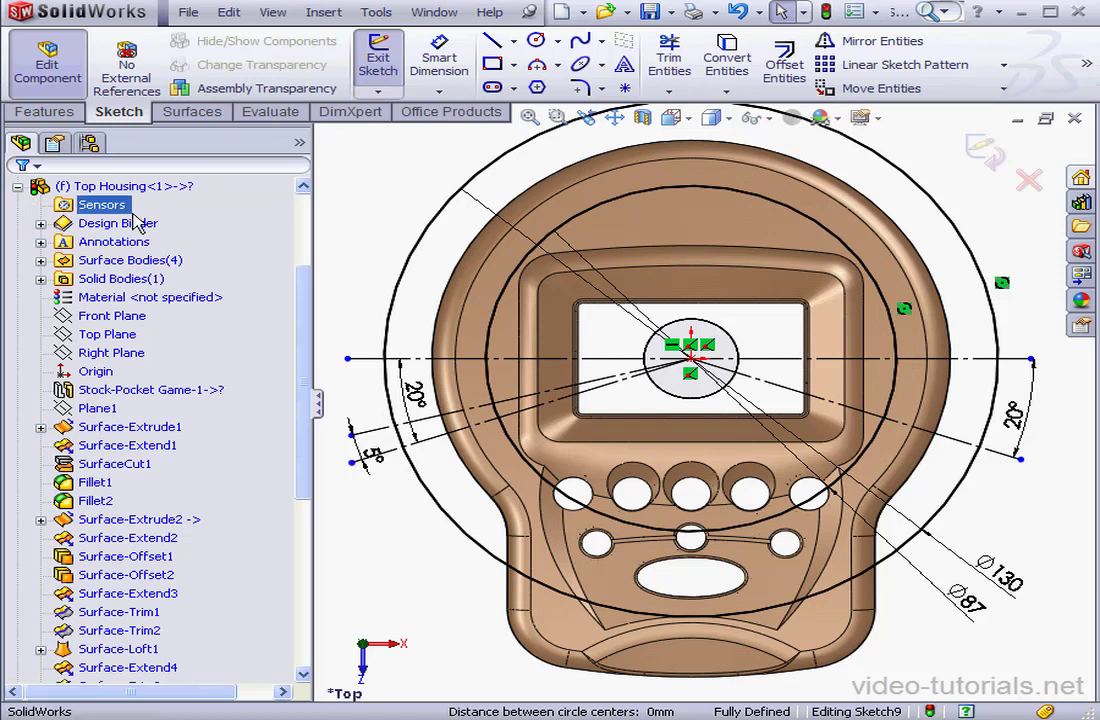
Trim both solid circles down to the short arcs between the two lower-left radial lines
click(669, 57)
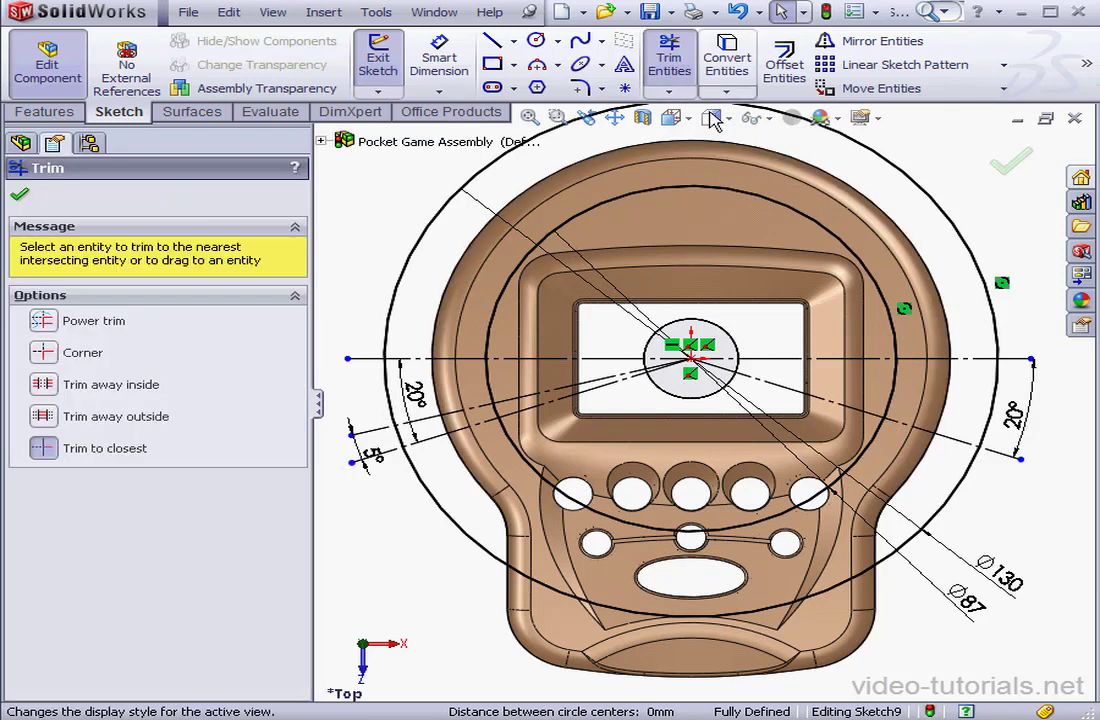
click(395, 393)
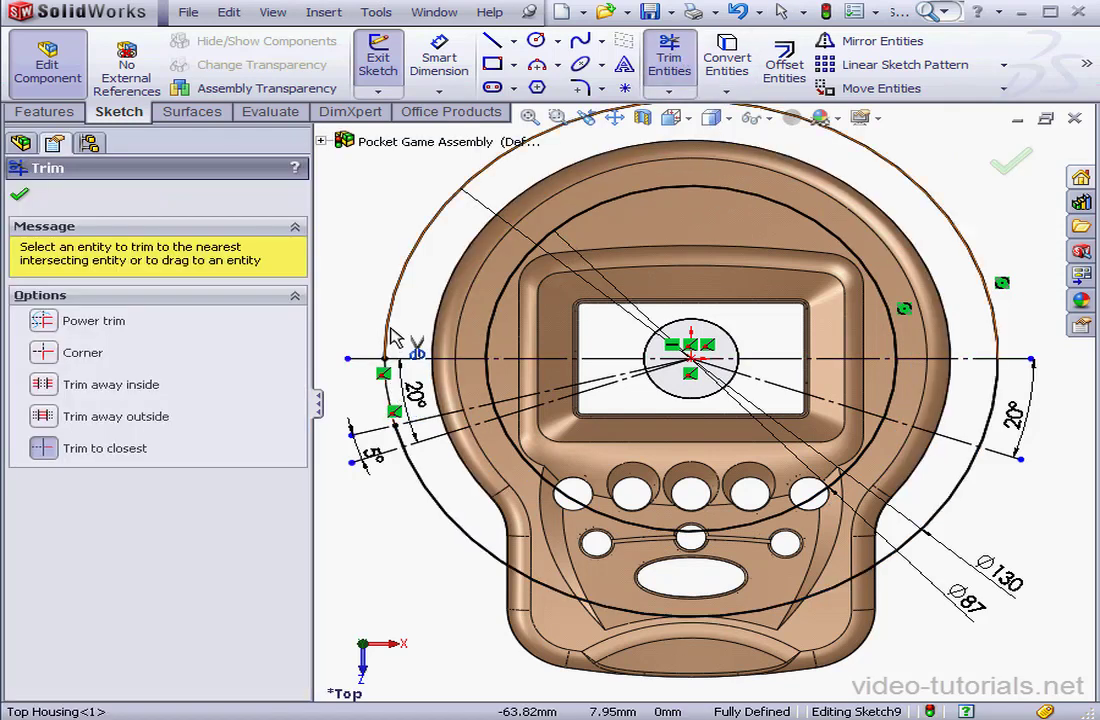
click(1005, 425)
click(975, 491)
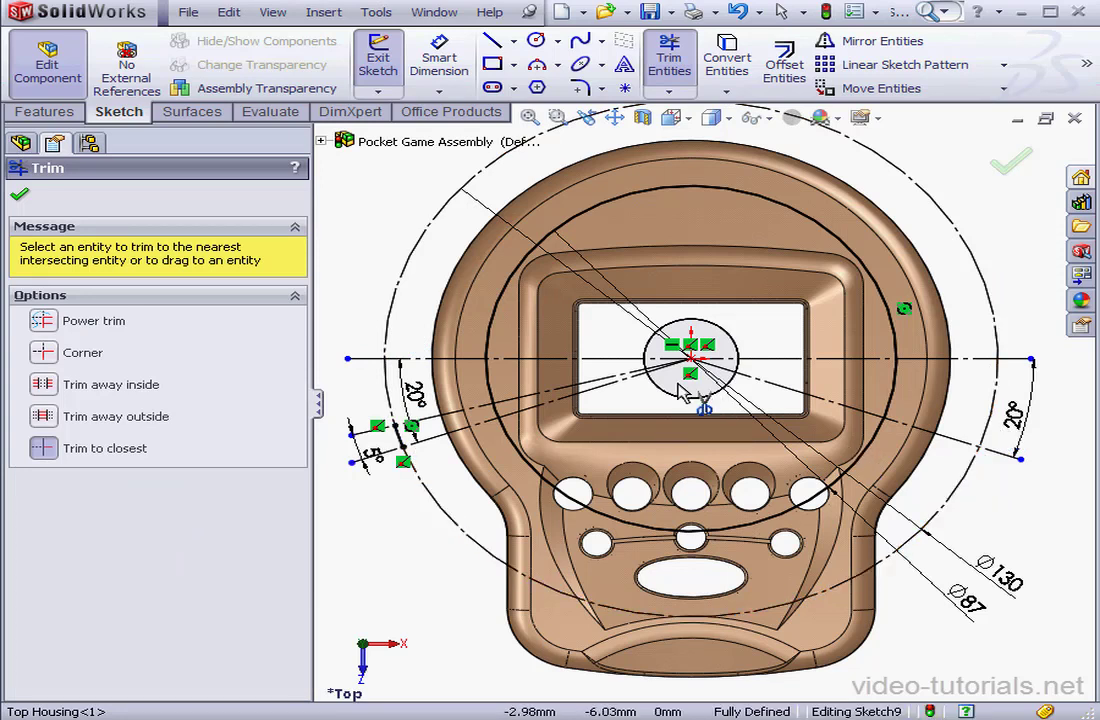
click(491, 345)
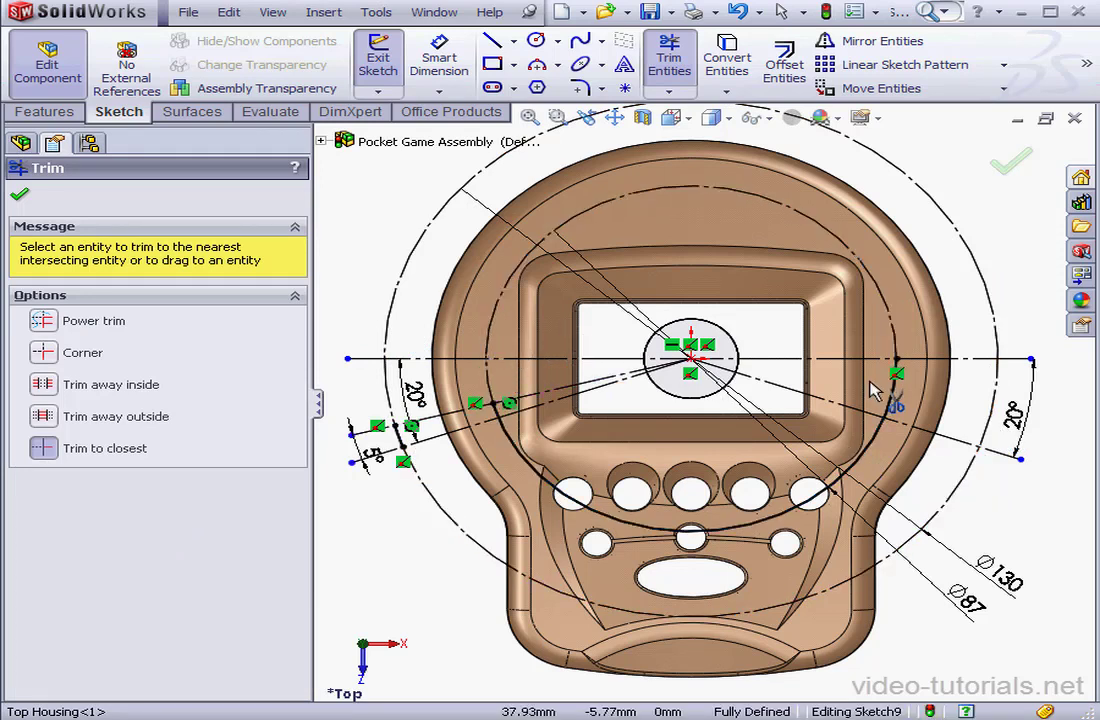
click(870, 450)
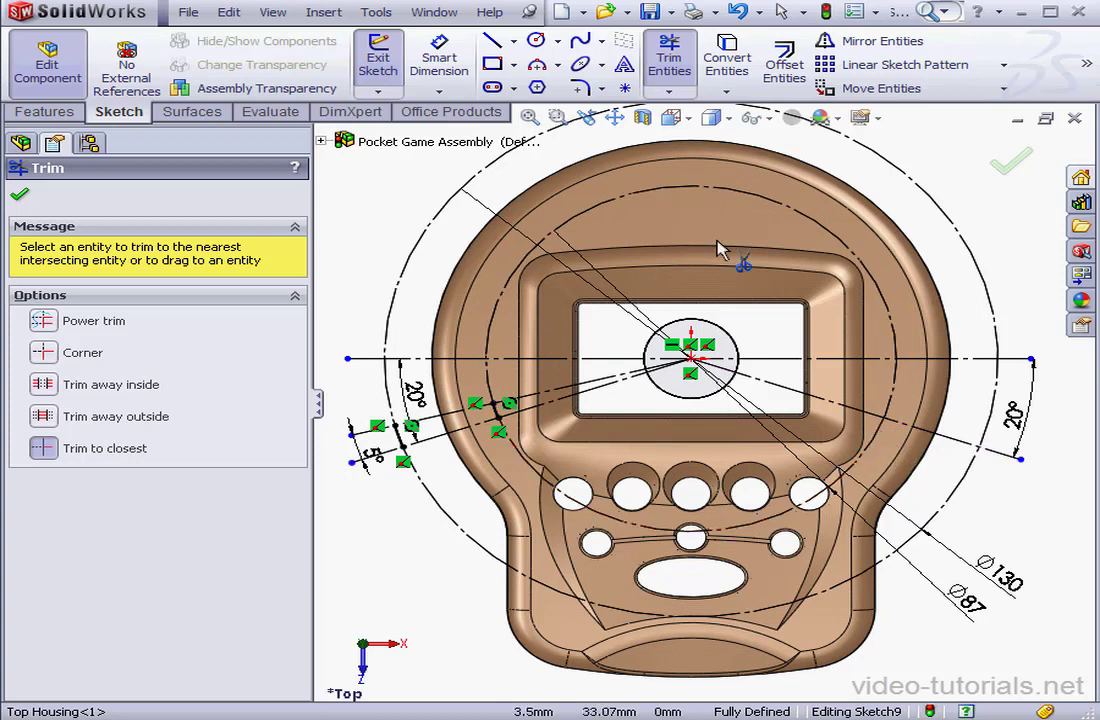
Join the ends of the two short arcs with lines along both left radial lines to close the profile
click(491, 40)
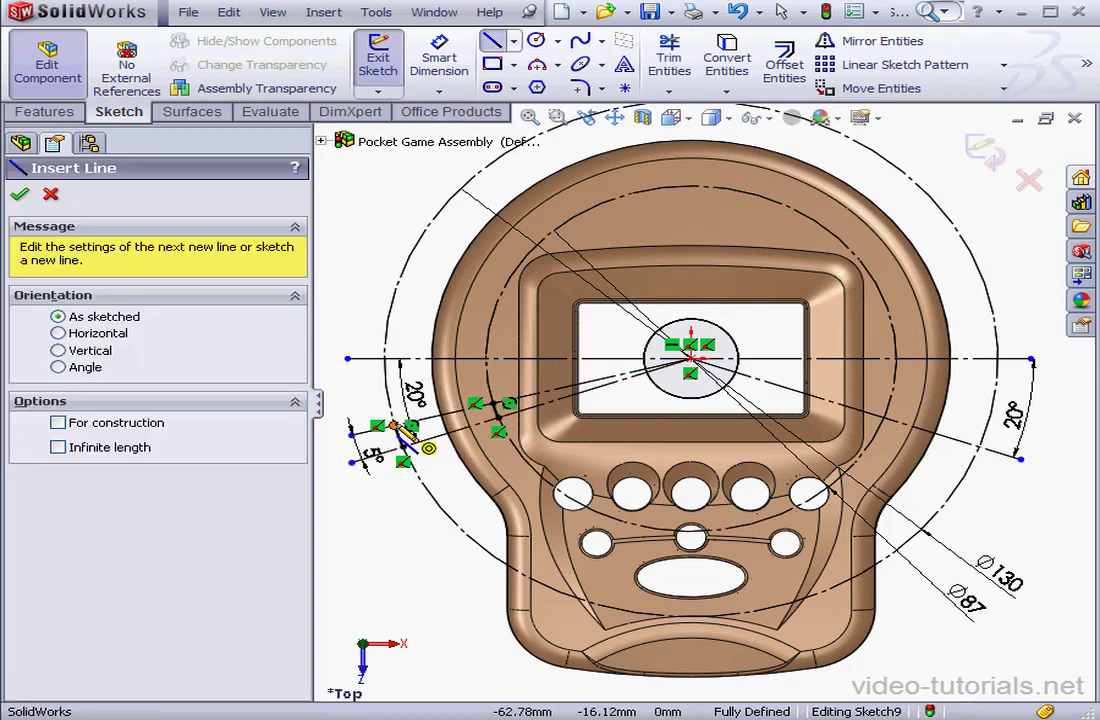
mouse_move(394, 426)
mouse_down()
mouse_move(494, 404)
mouse_move(455, 437)
mouse_move(403, 445)
mouse_up()
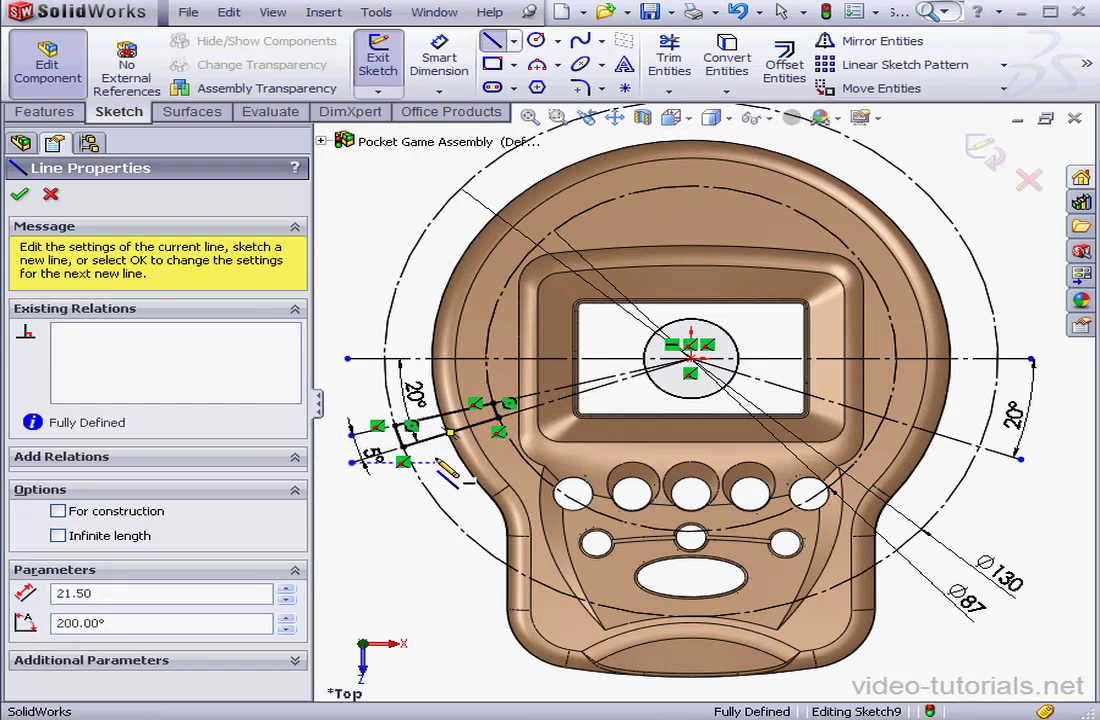
right_click(440, 463)
click(492, 471)
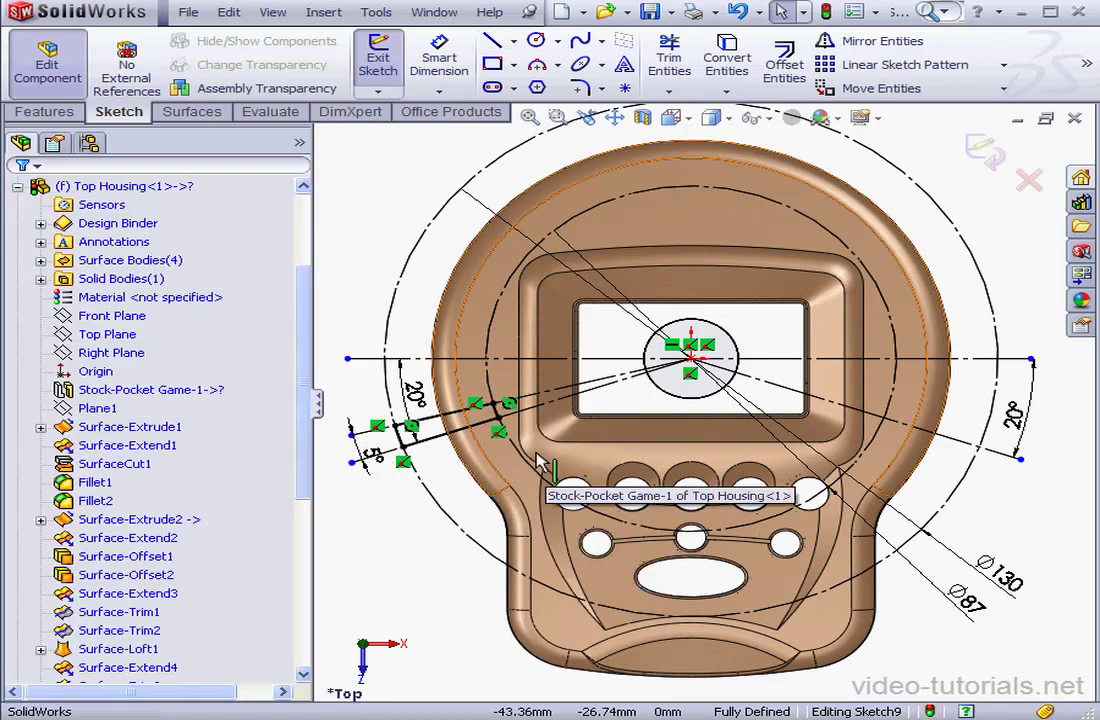
Exit the sketch, reorder Sketch9 ahead of Shell1 and roll the Top Housing back to just before Shell1
click(985, 152)
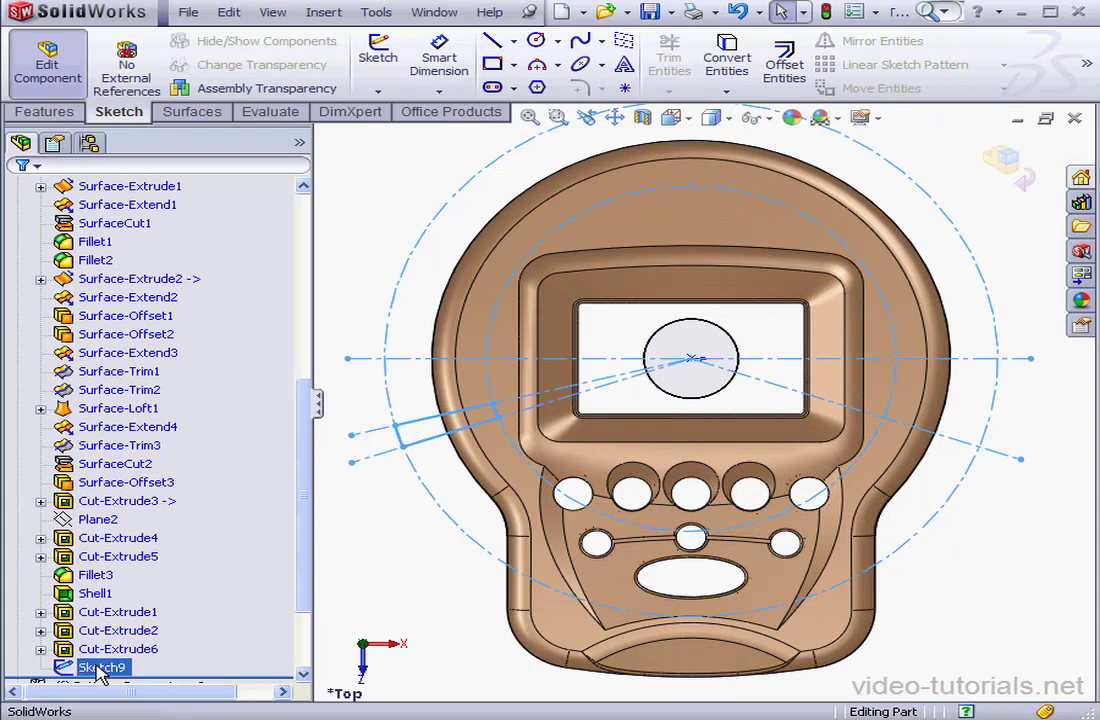
drag(100, 665, 104, 580)
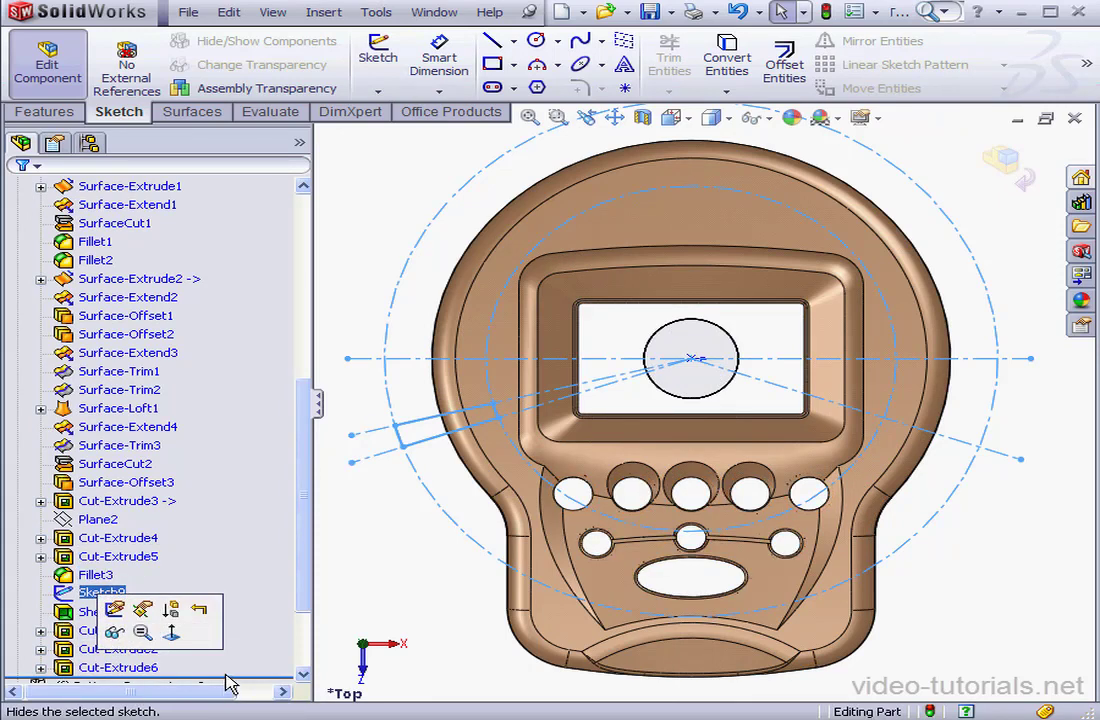
scroll(265, 640, down, 2)
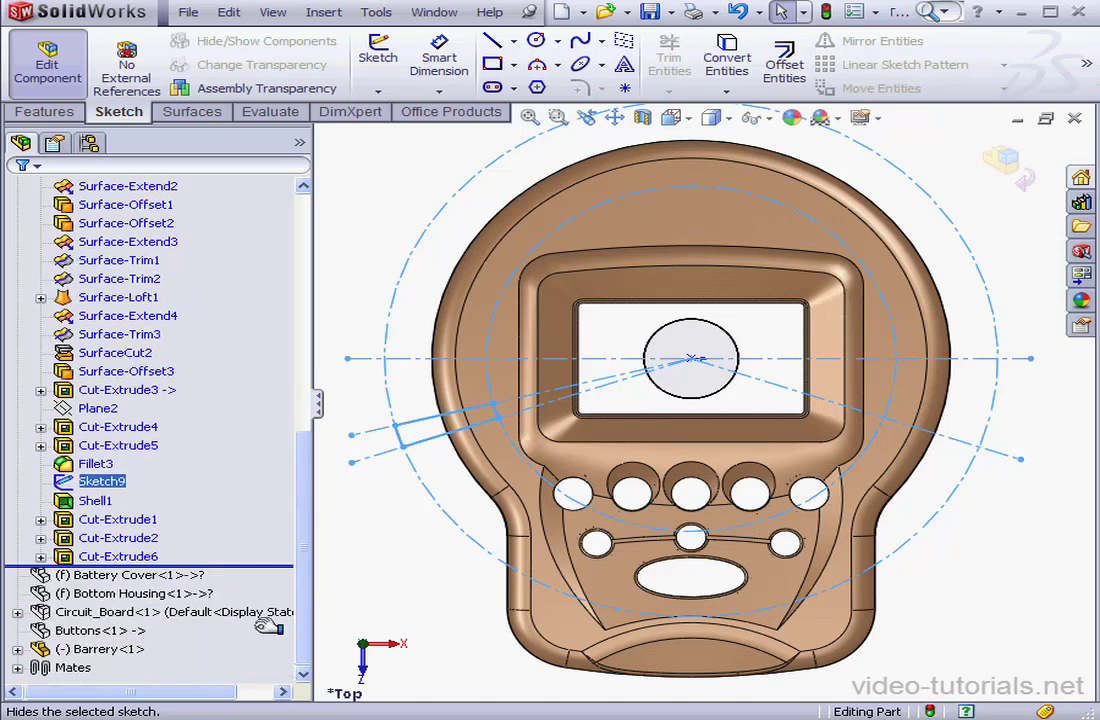
drag(273, 563, 275, 490)
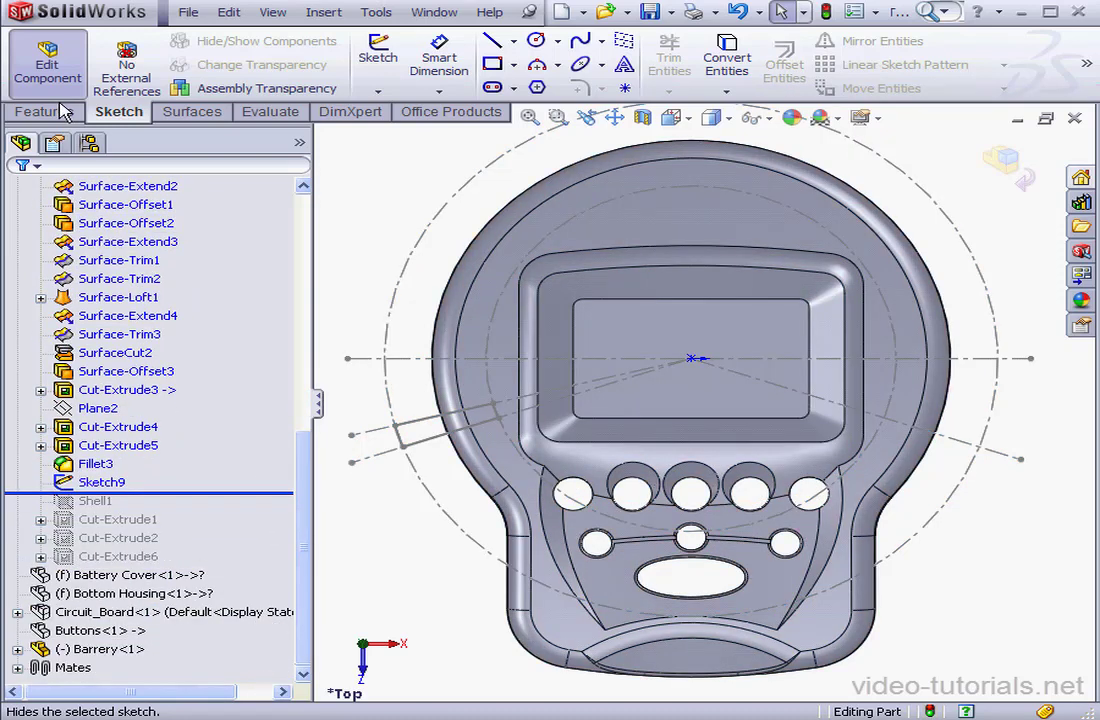
Extrude the closed sketch profile as a Blind boss 12 mm deep from the sketch plane with the result merged
click(60, 113)
click(382, 62)
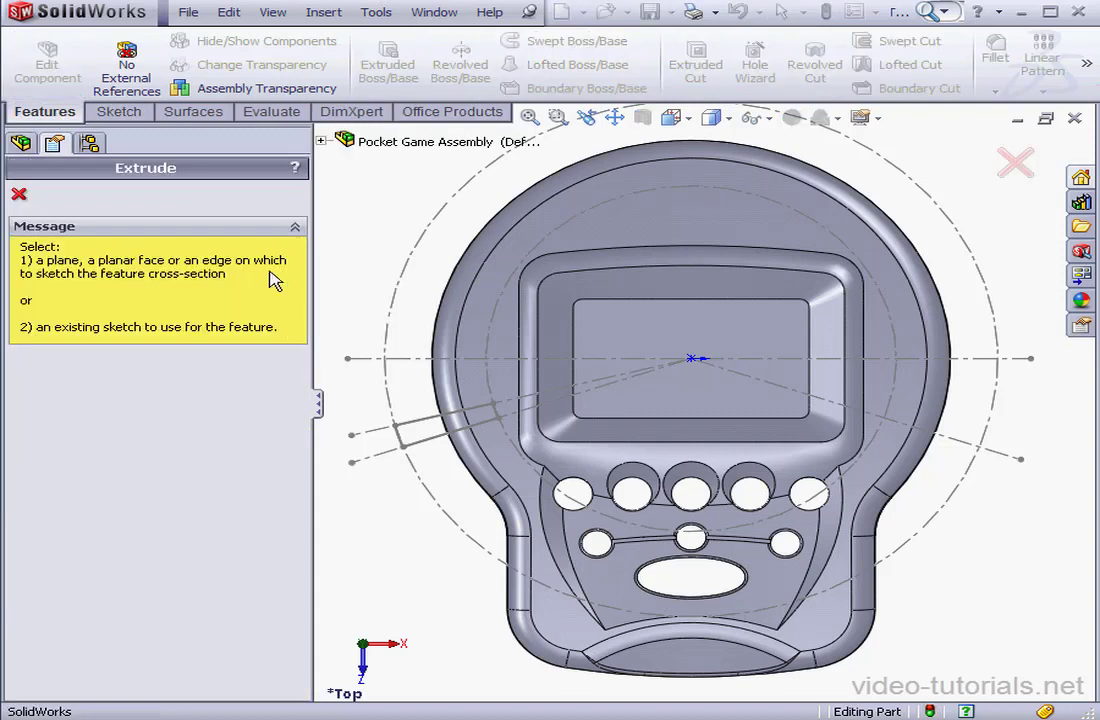
click(426, 428)
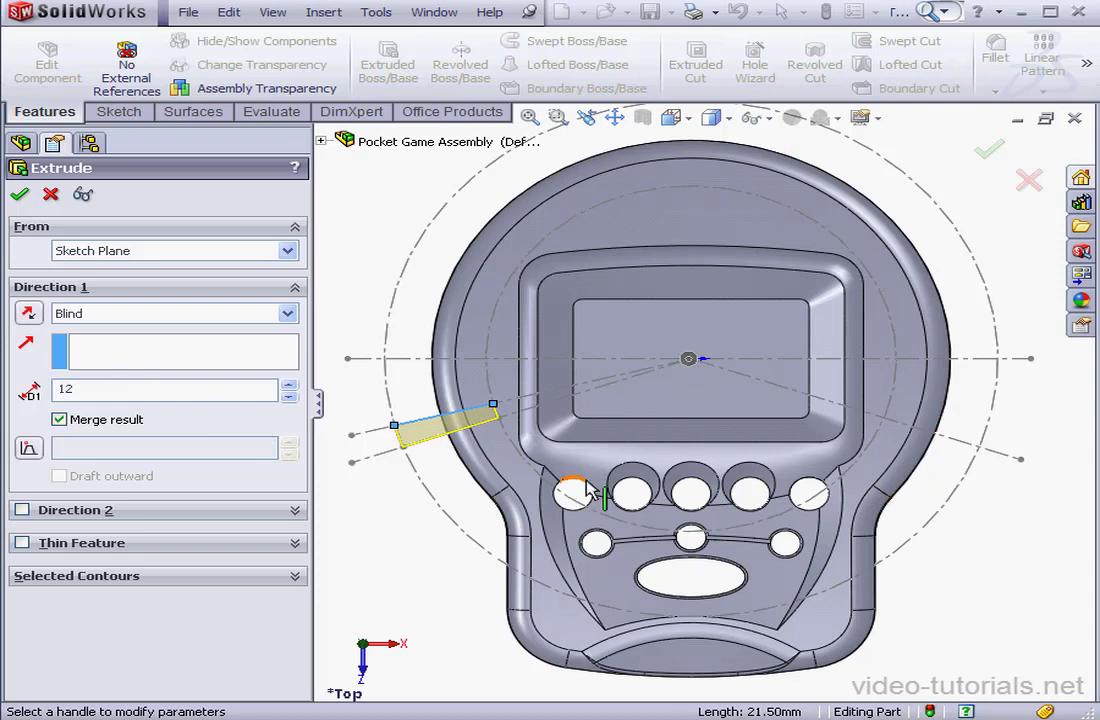
middle_drag(590, 490, 632, 422)
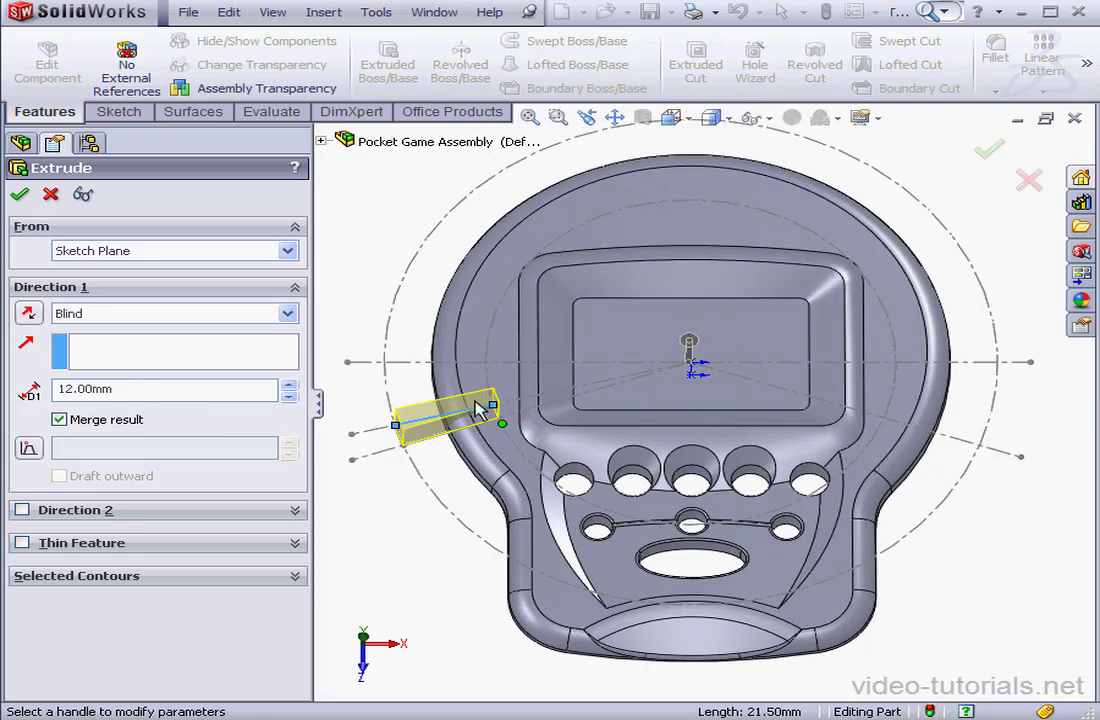
click(19, 195)
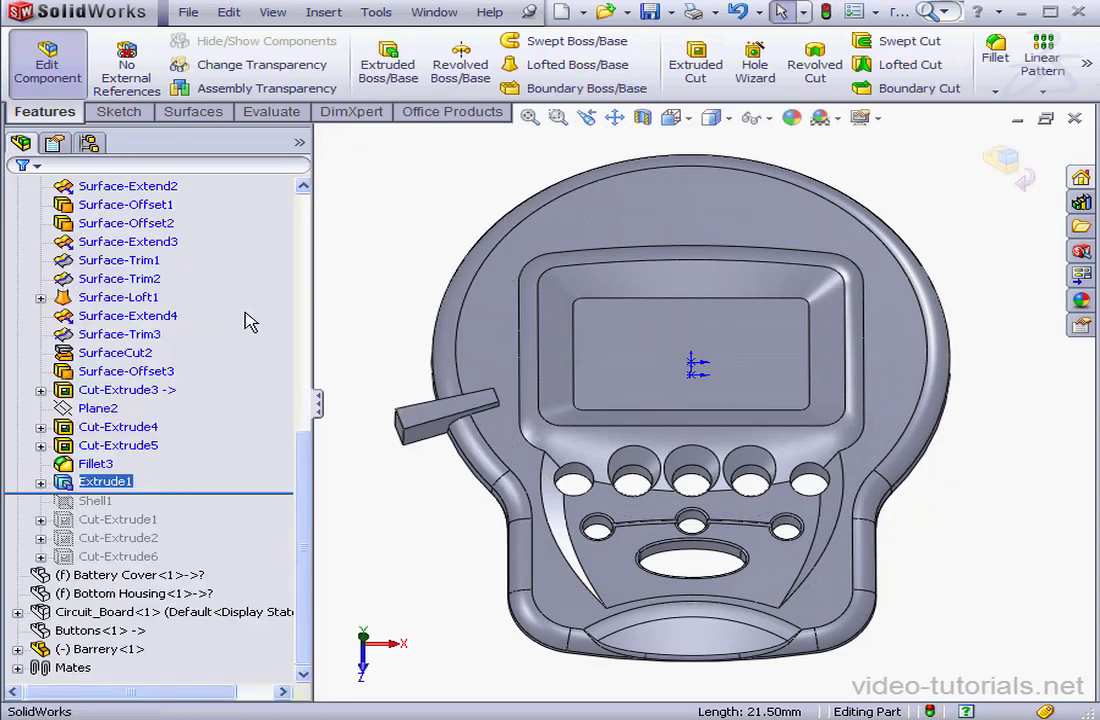
Edit the extruded radial boss so that its result is not merged, keeping it as a separate solid body
right_click(95, 484)
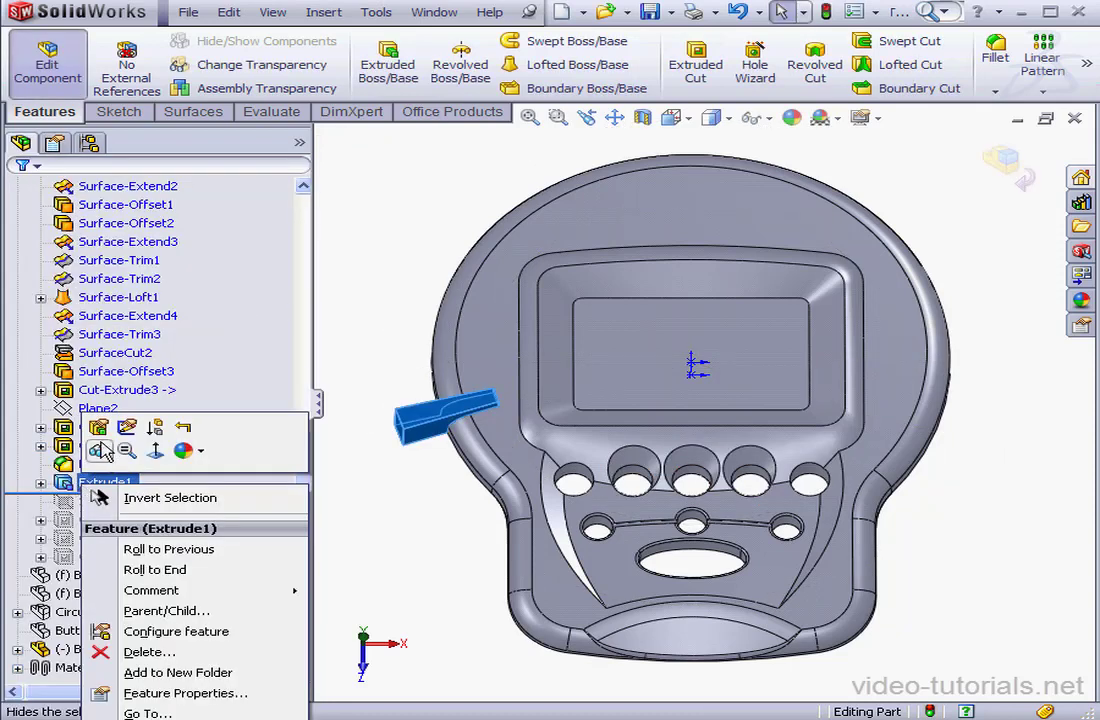
click(100, 451)
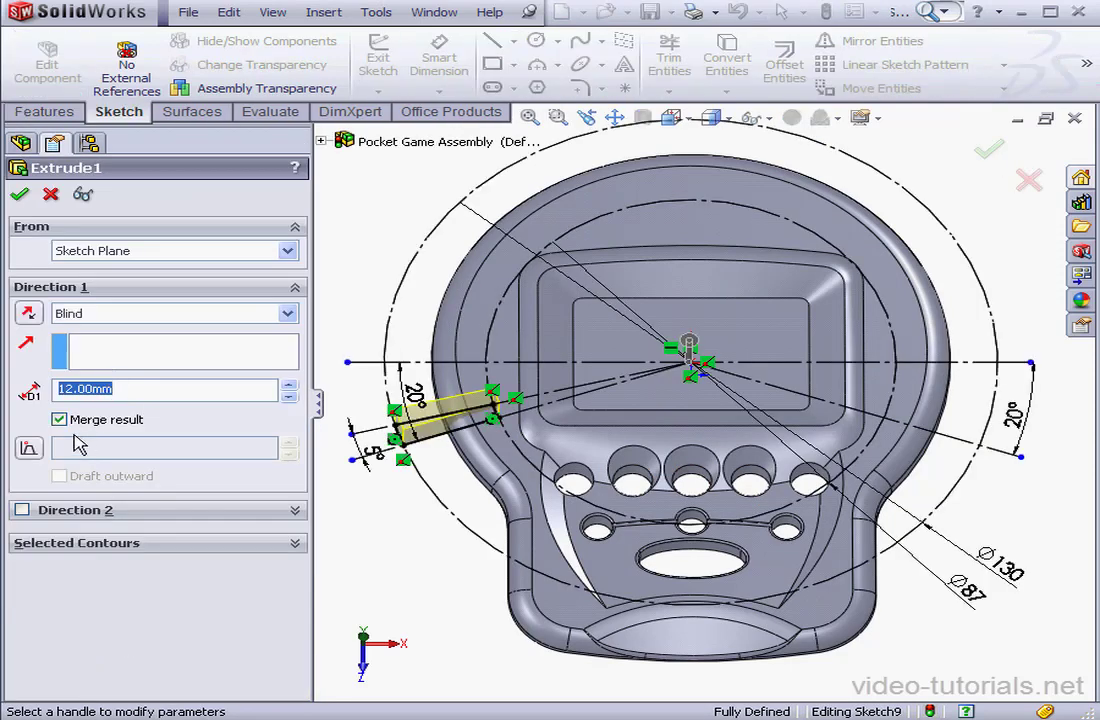
click(19, 195)
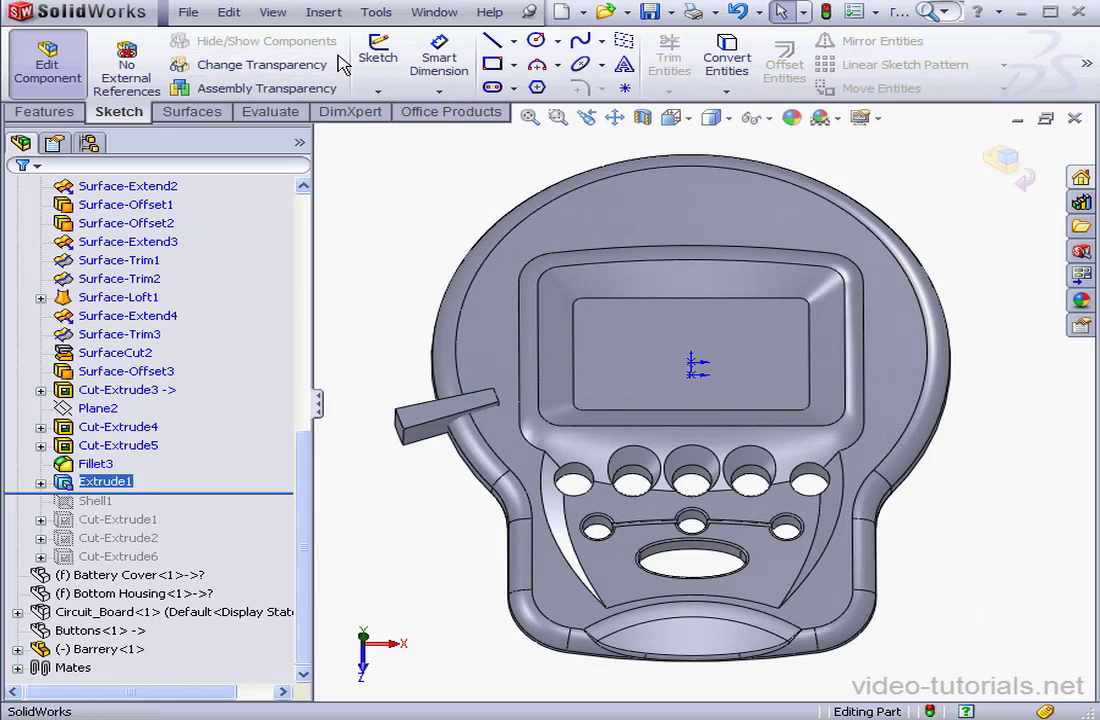
Create a reference axis at the intersection of the Top Housing's Front Plane and Right Plane
click(324, 14)
mouse_move(480, 218)
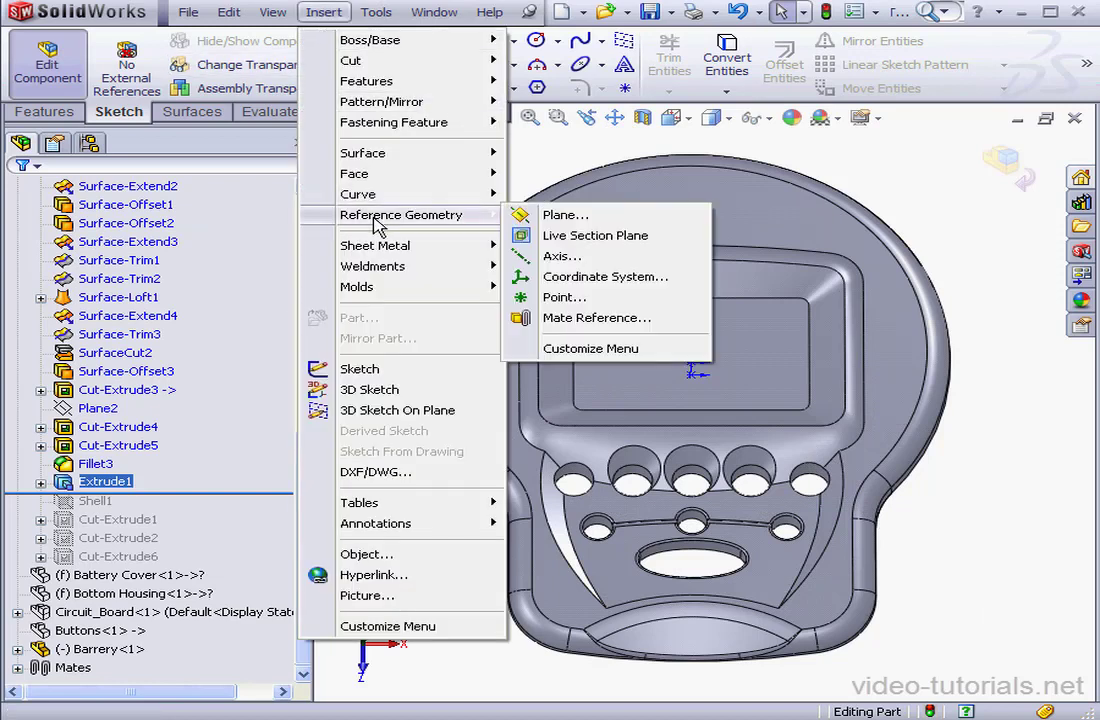
click(561, 256)
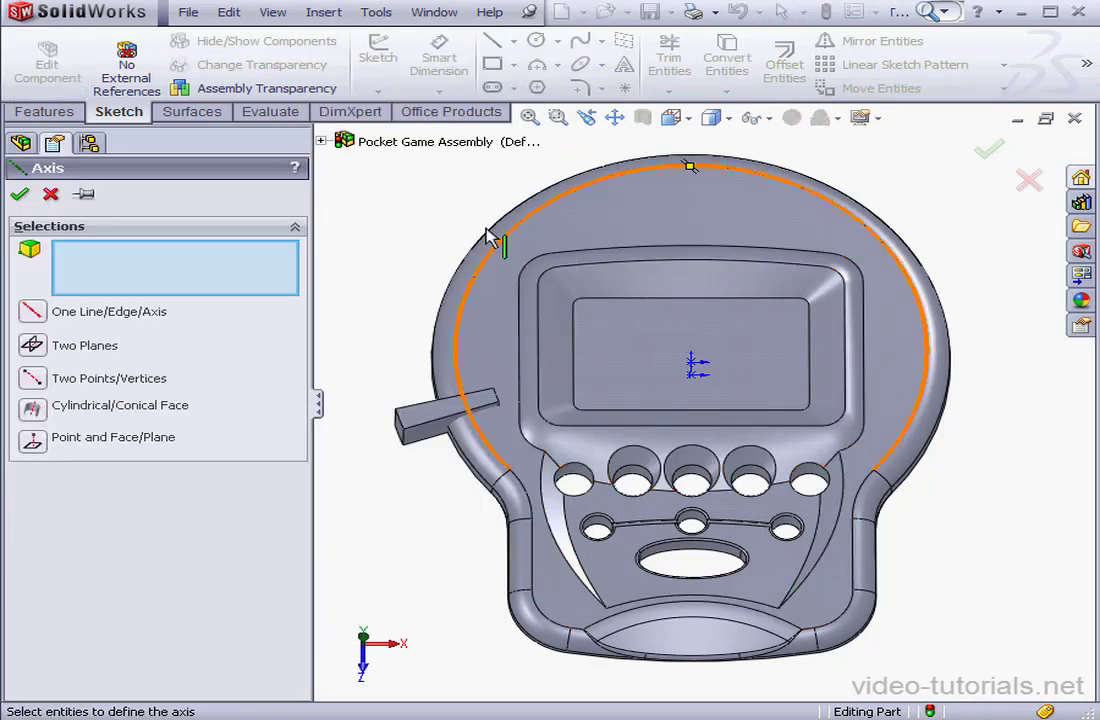
click(322, 142)
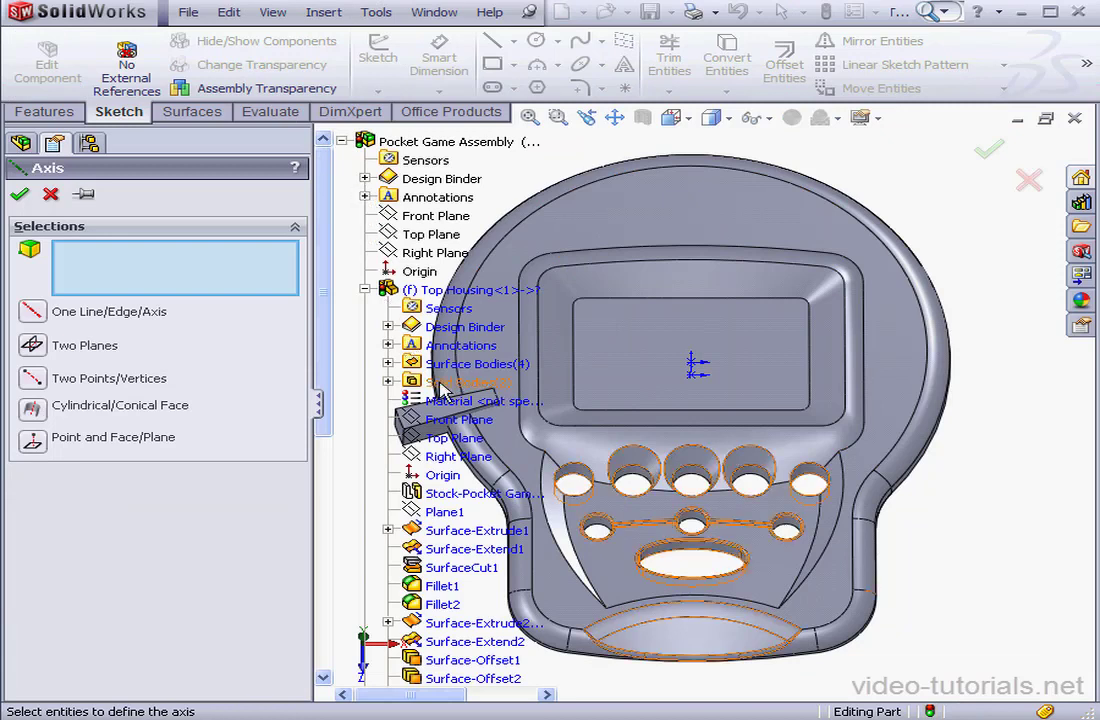
click(445, 419)
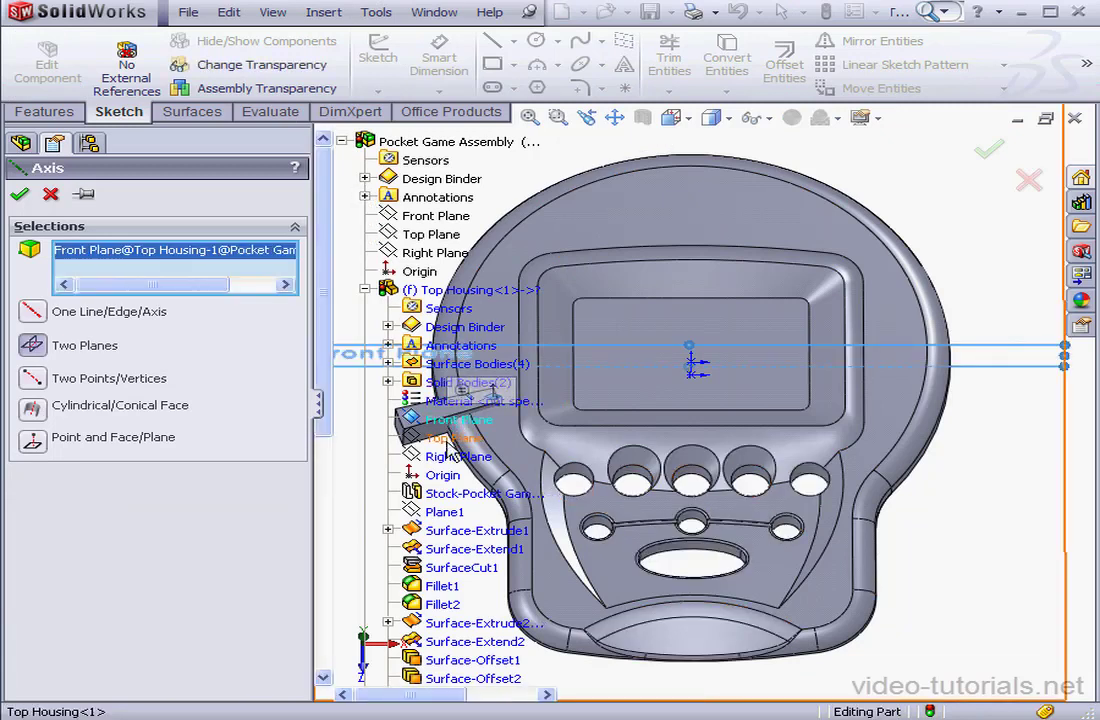
click(452, 455)
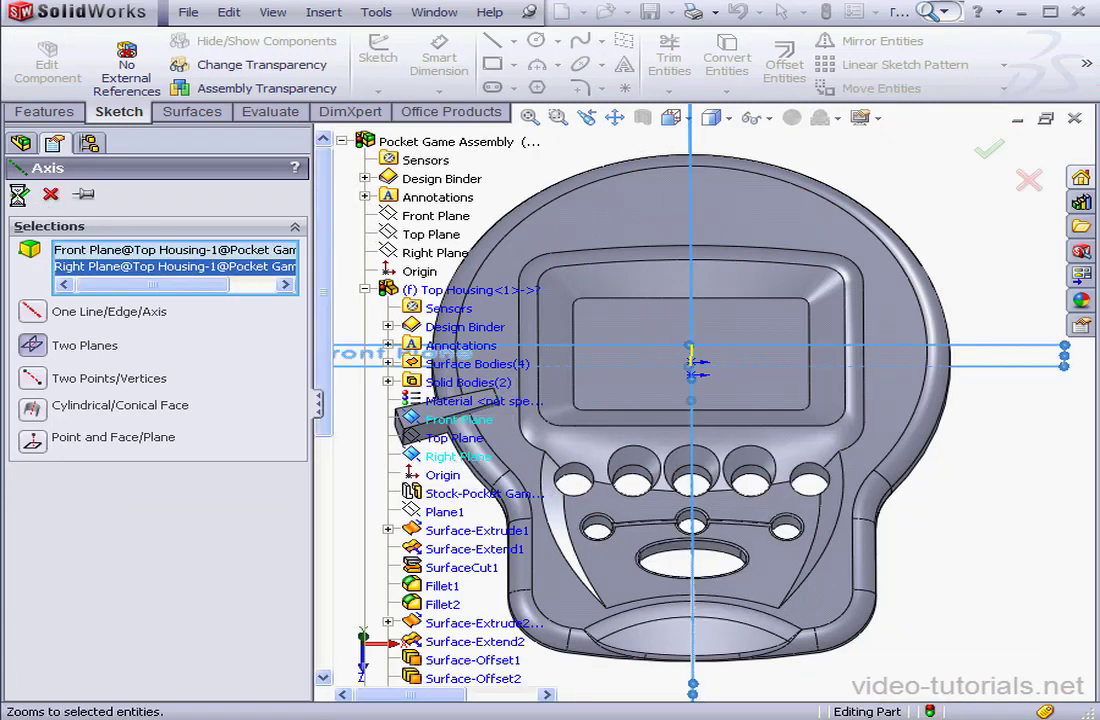
Start a circular pattern about the new axis with the extruded radial bar as the body to pattern
click(70, 114)
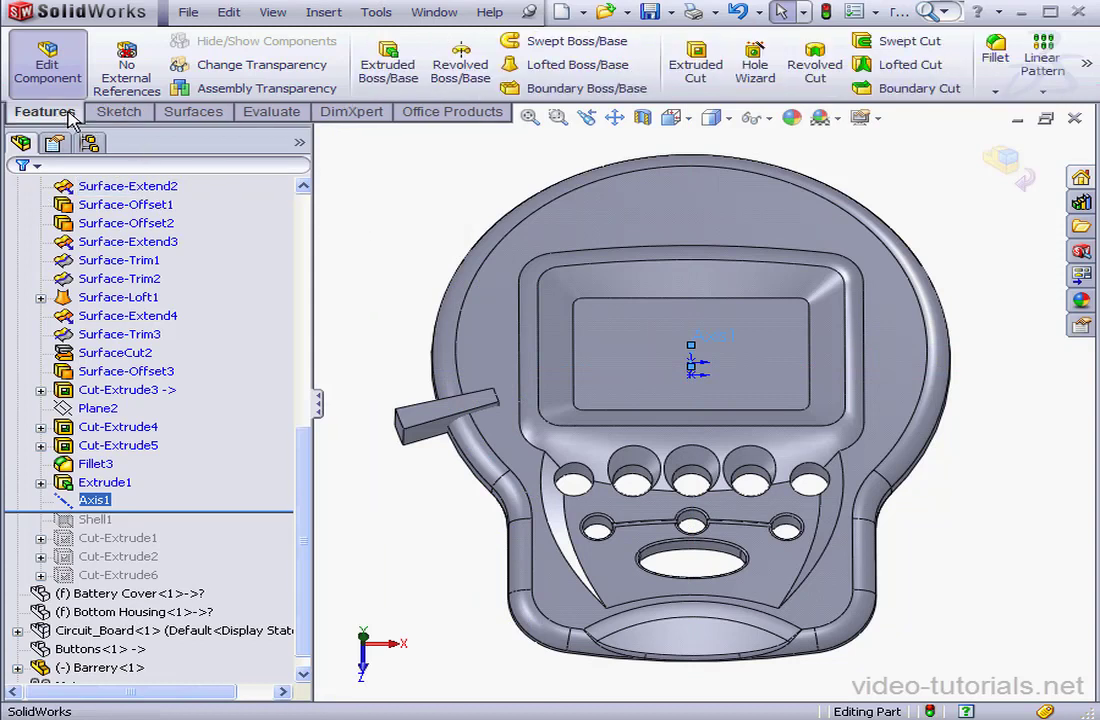
click(1044, 95)
click(1045, 133)
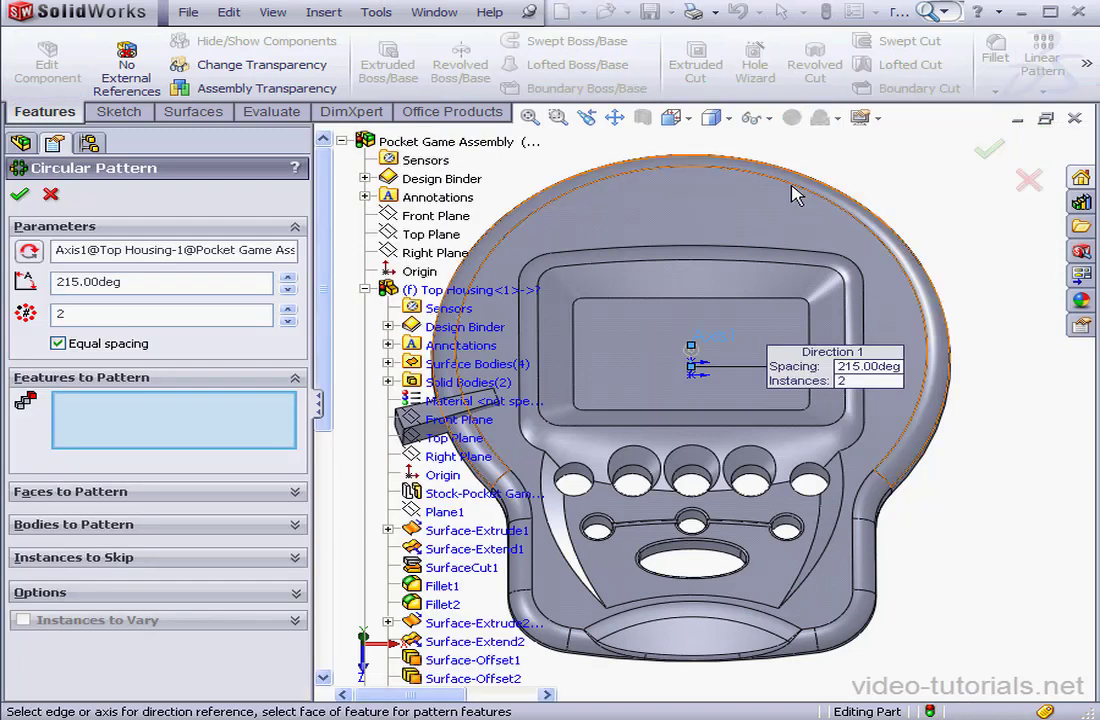
click(341, 141)
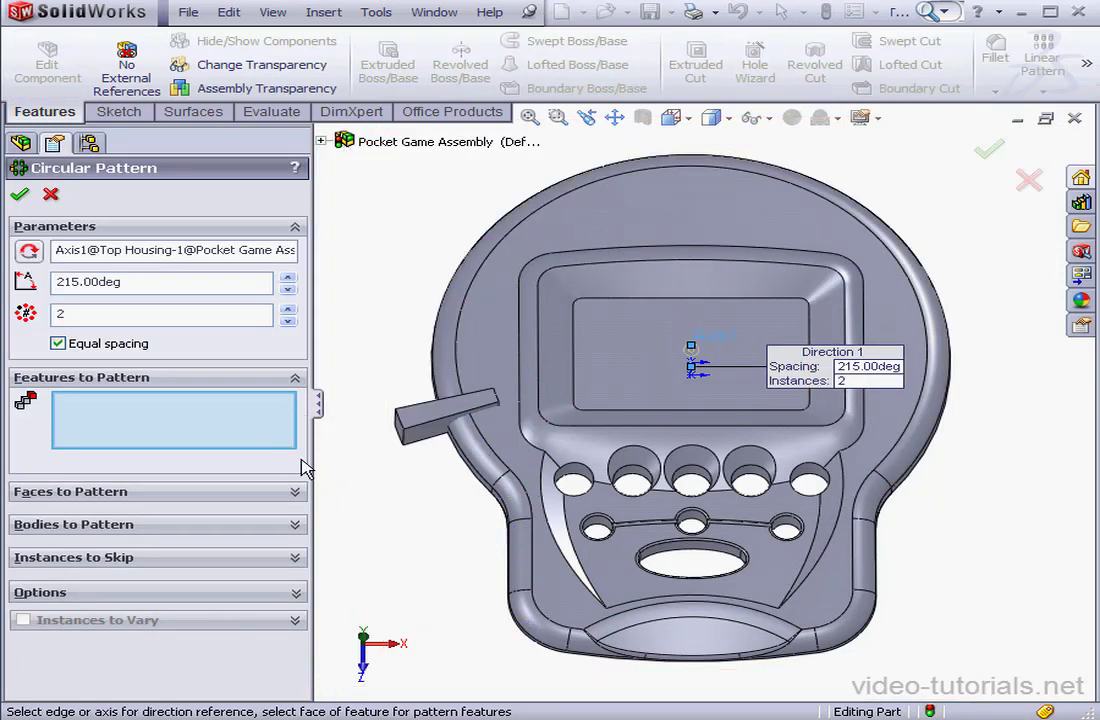
click(295, 524)
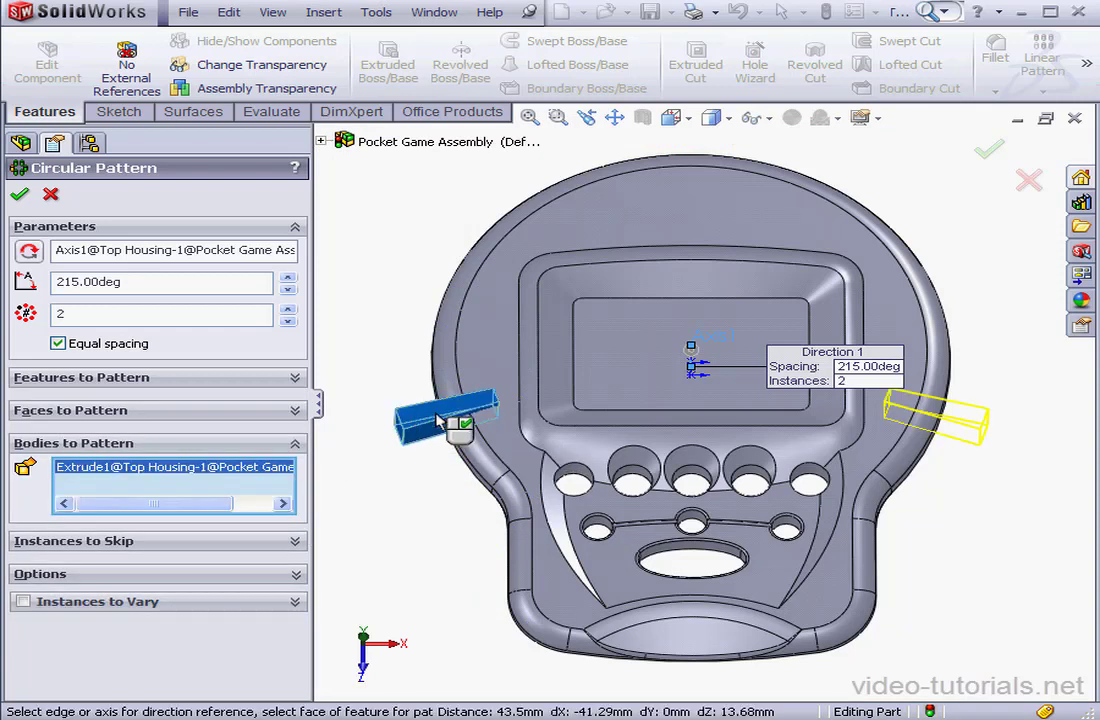
Show the radial bar's sketch as a reference for the circular pattern and set the pattern to 25 instances
click(321, 141)
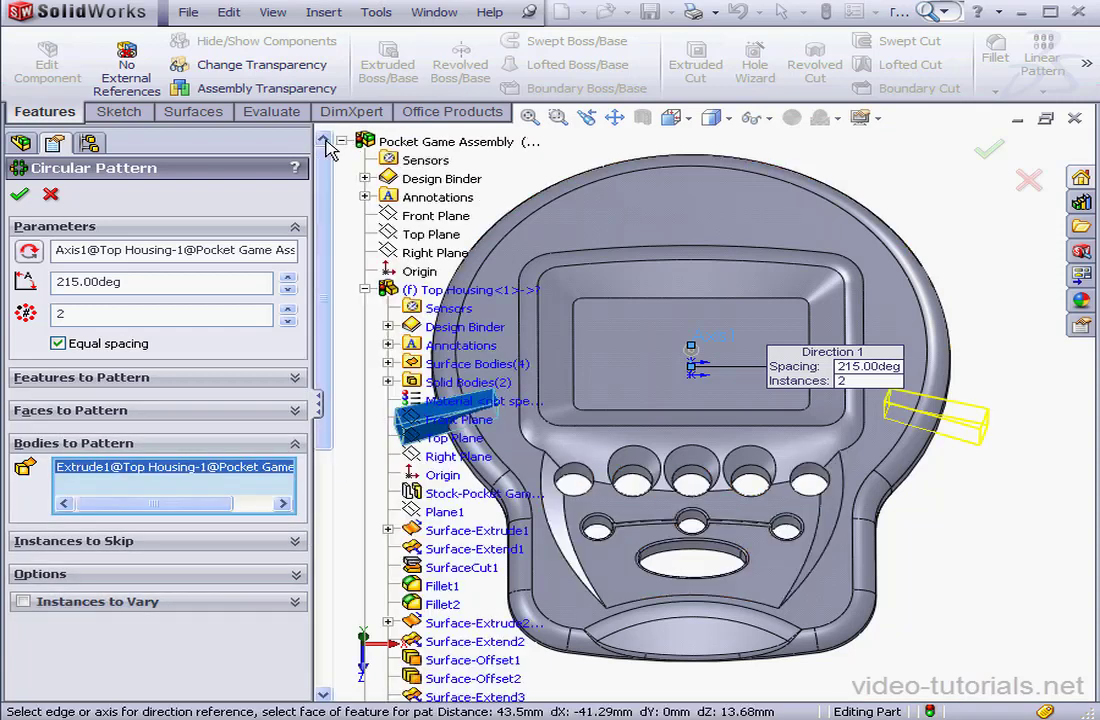
drag(331, 341, 330, 502)
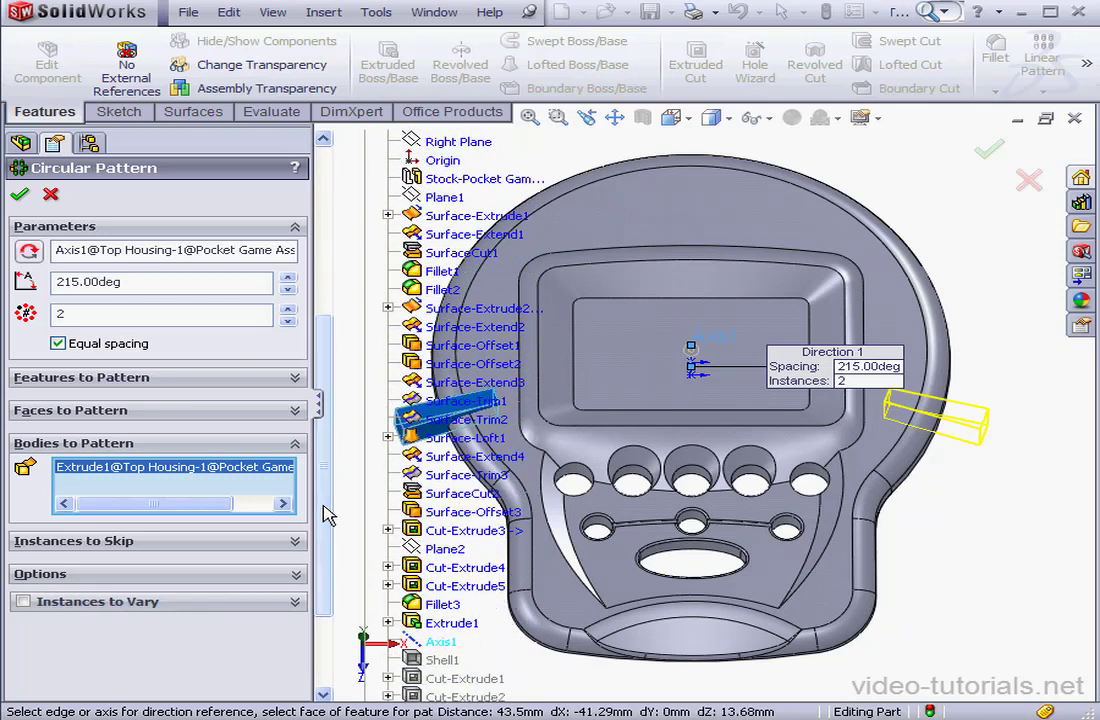
click(388, 623)
click(440, 641)
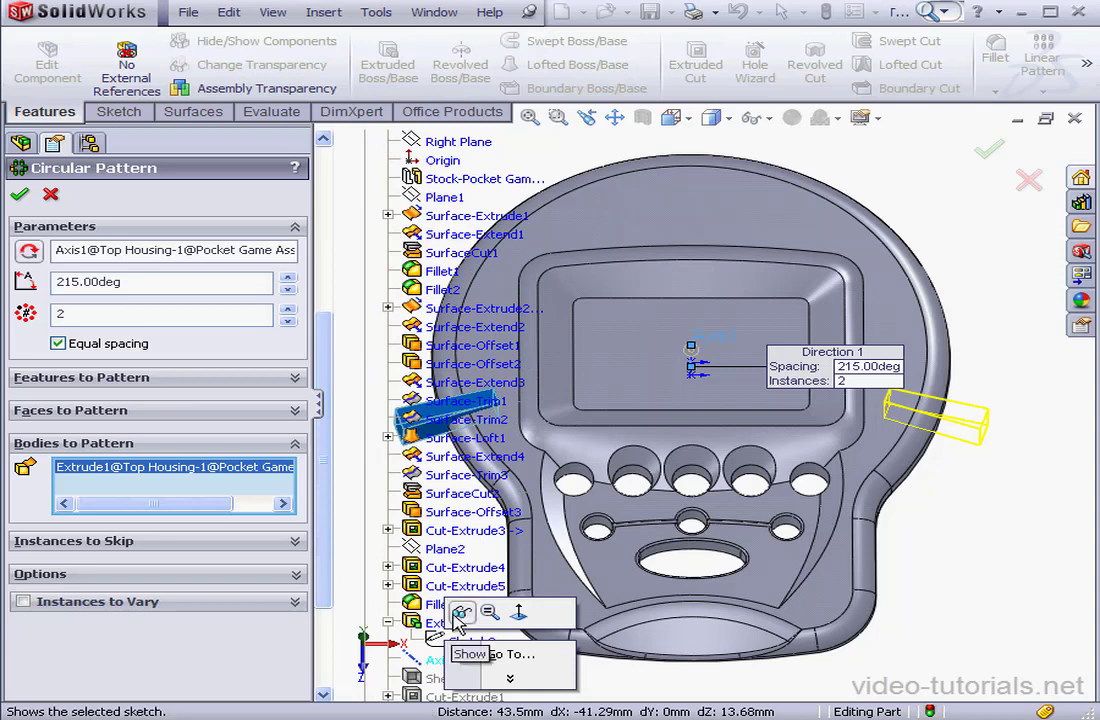
click(459, 613)
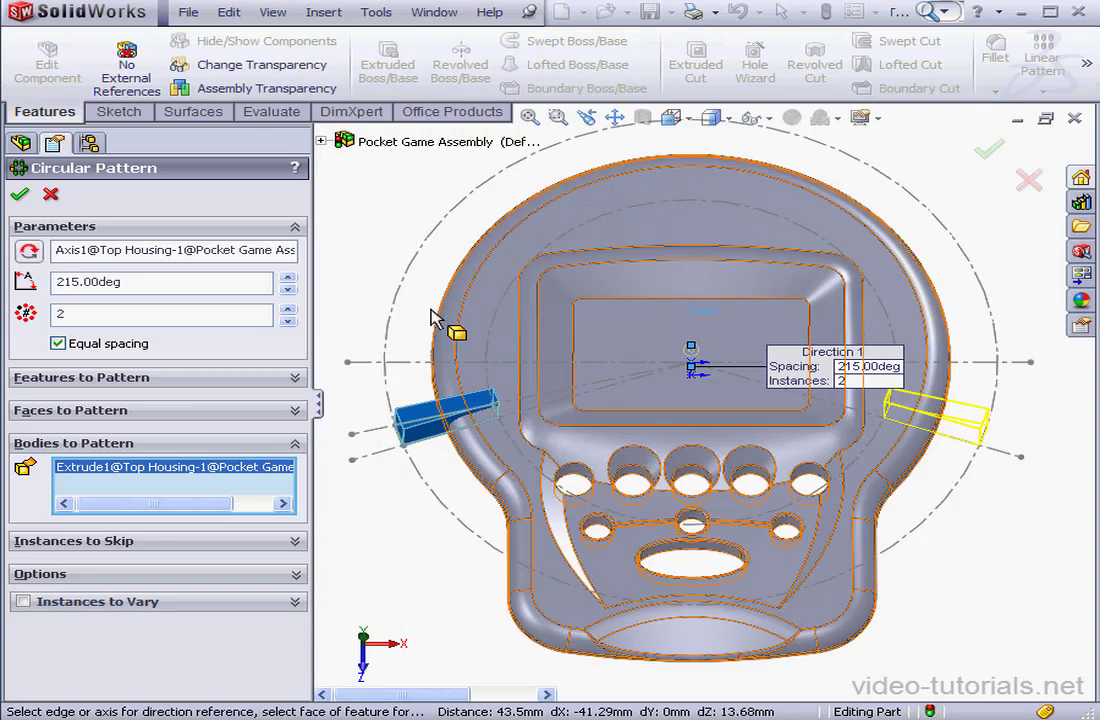
middle_drag(691, 337, 683, 400)
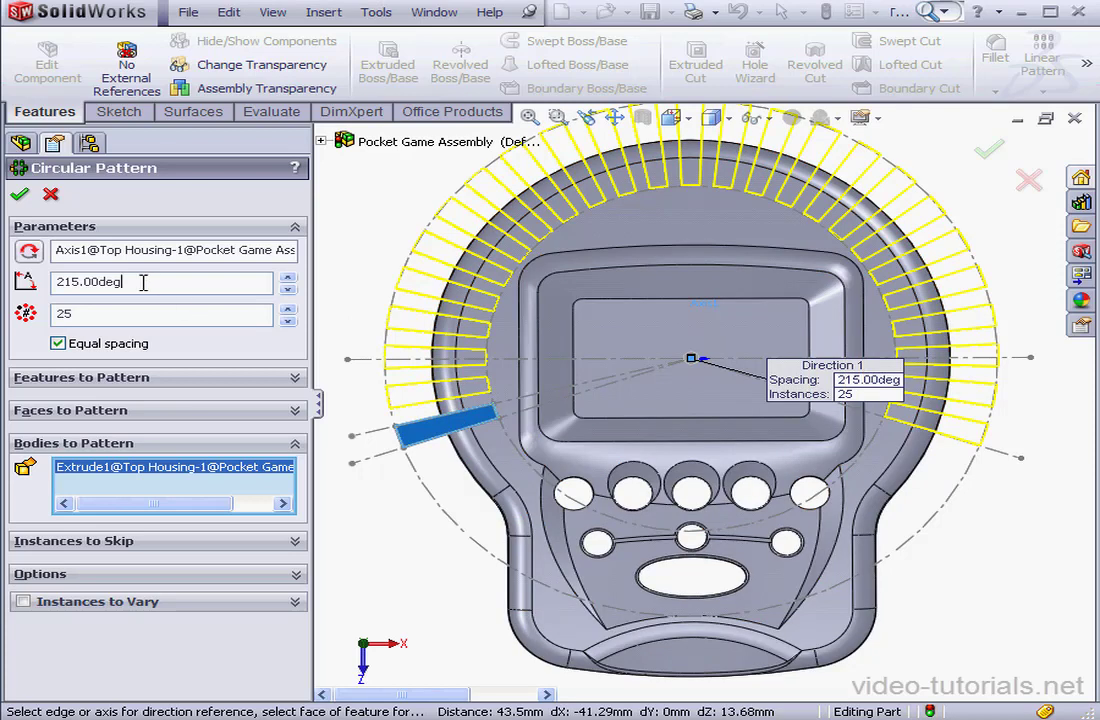
Try a total angle of 220 degrees for the circular pattern
drag(143, 283, 58, 283)
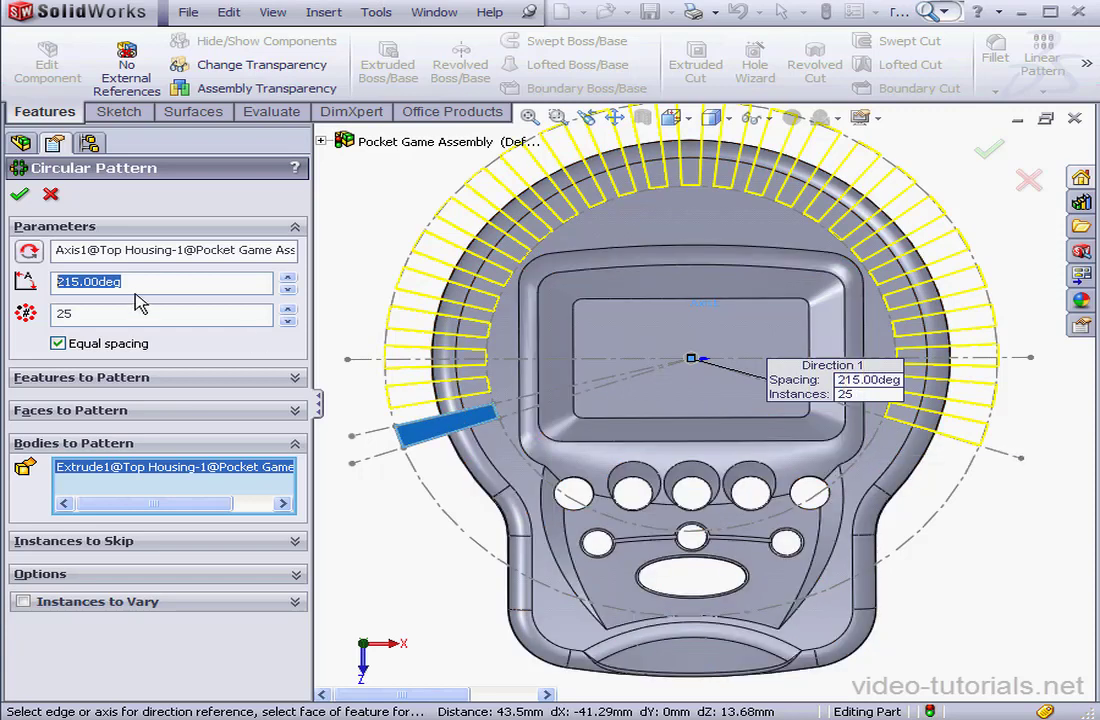
text(220)
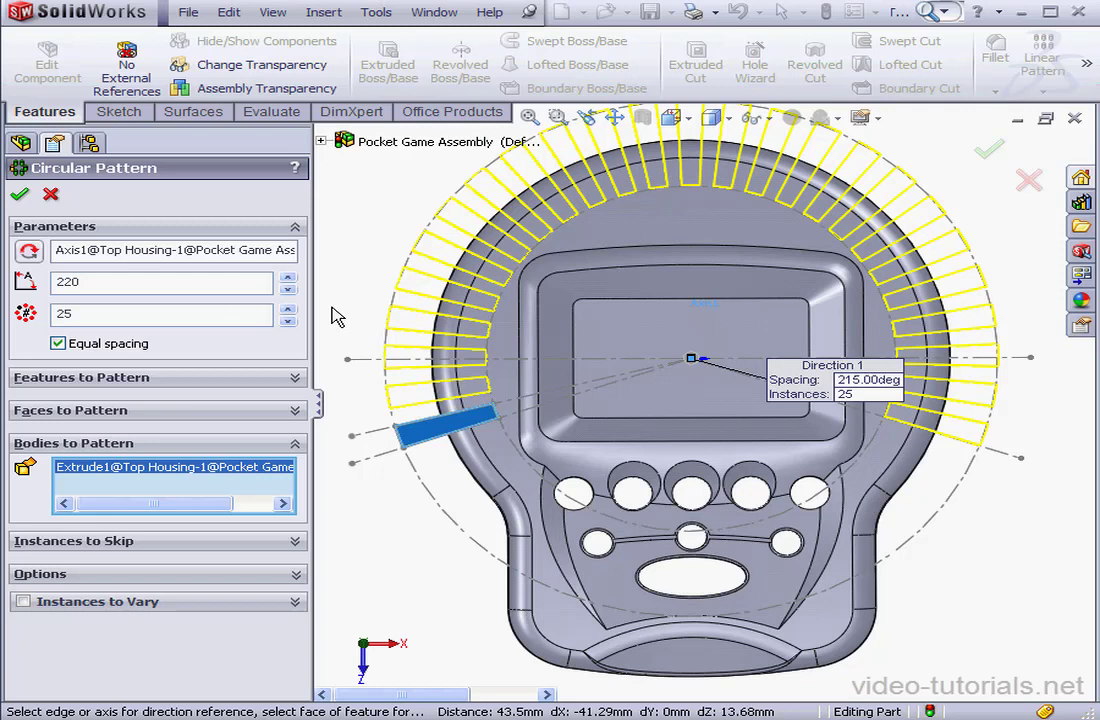
key(Return)
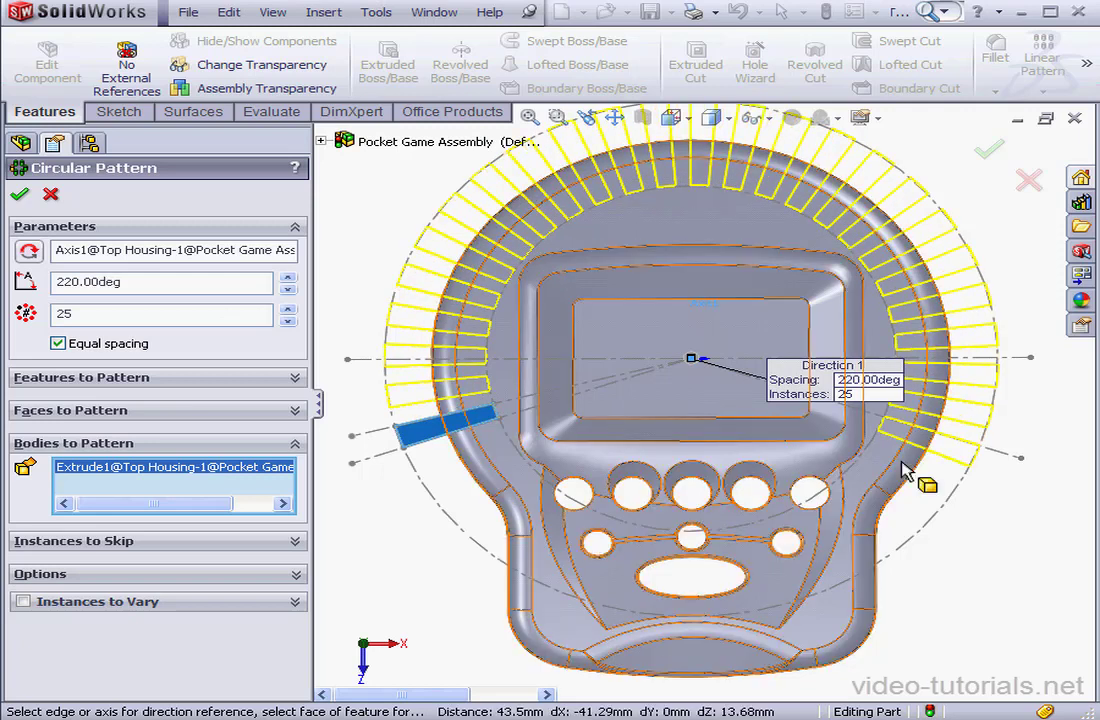
Set the circular pattern's total angle to 215 degrees with equal spacing and create the pattern
drag(145, 286, 43, 290)
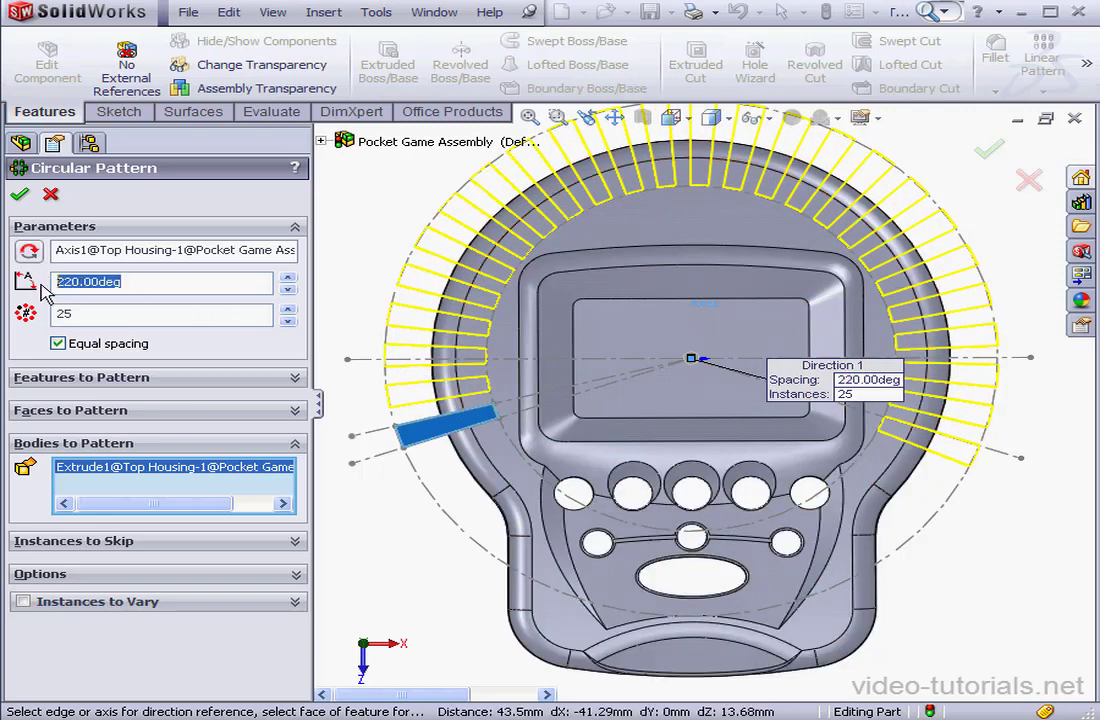
text(215)
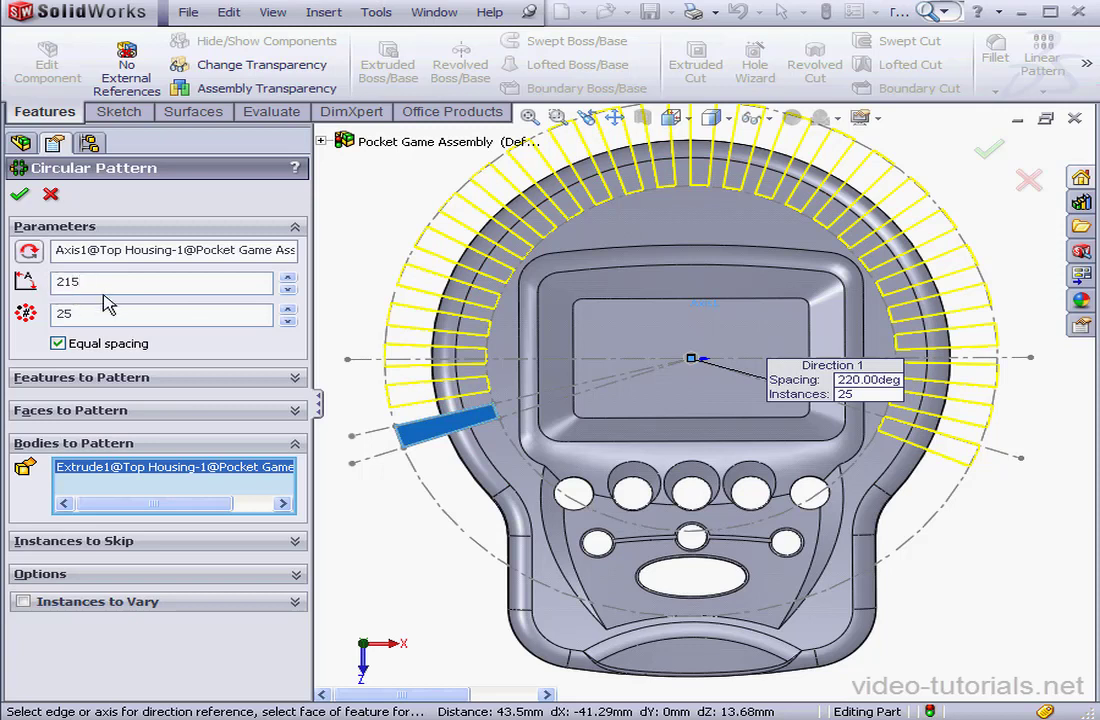
click(19, 196)
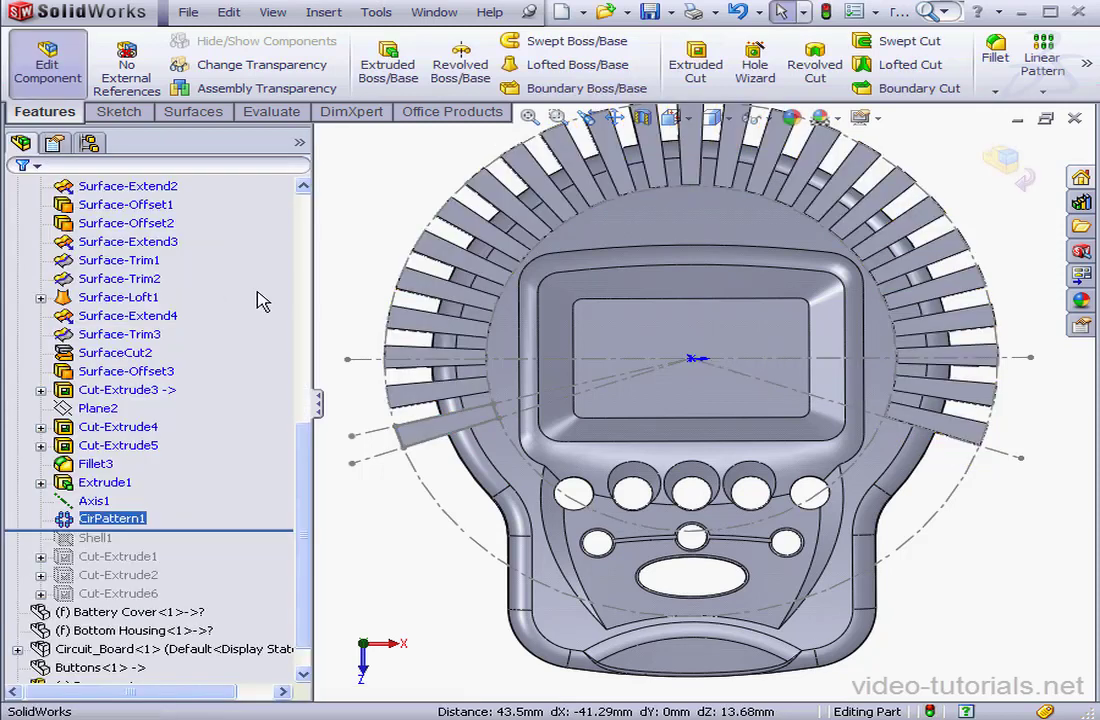
Create an offset surface 2 mm from the housing's top face, rounded rim face and curved outer side face
click(193, 111)
click(845, 65)
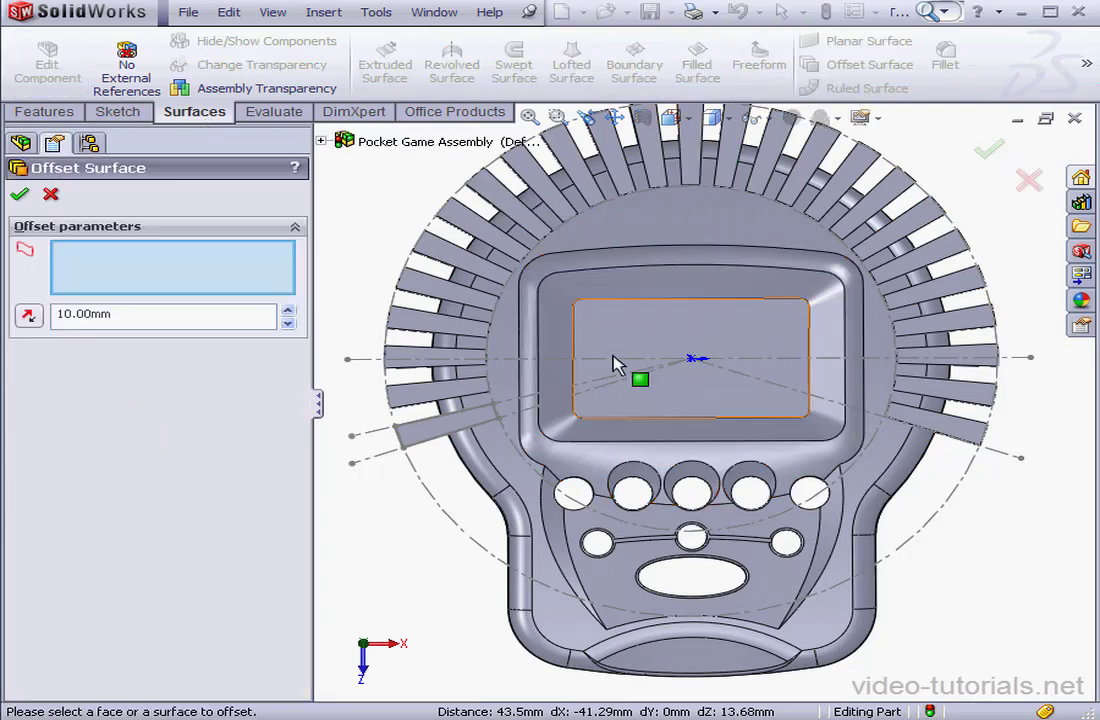
click(490, 460)
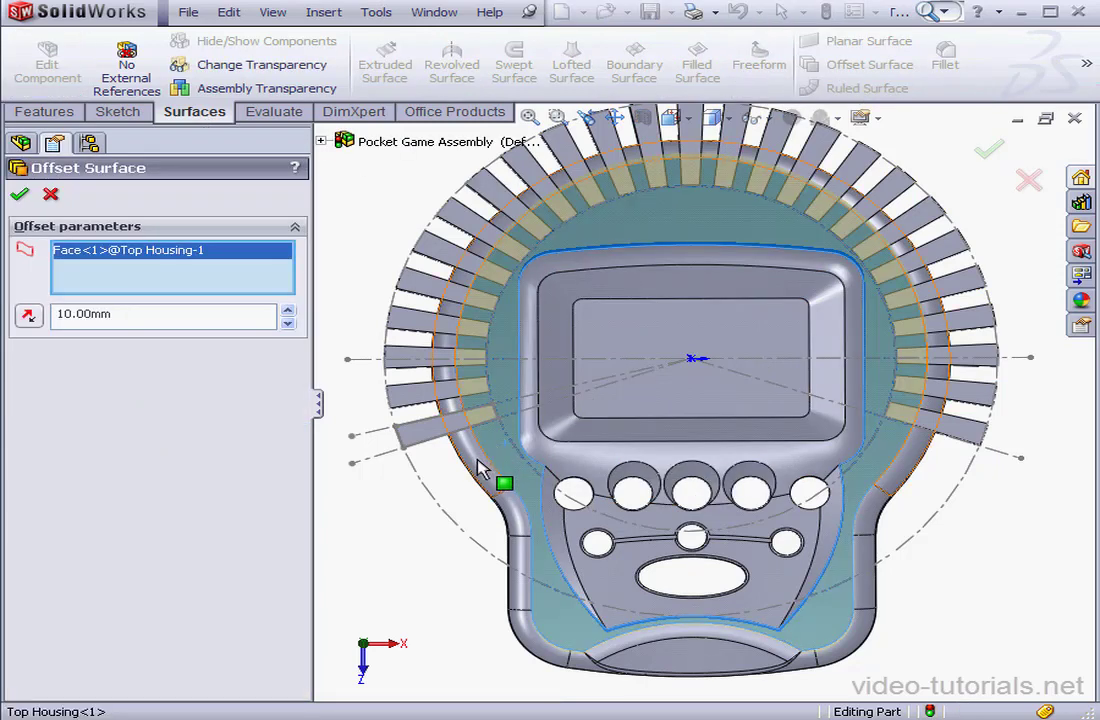
click(489, 423)
middle_drag(489, 423, 665, 430)
click(727, 482)
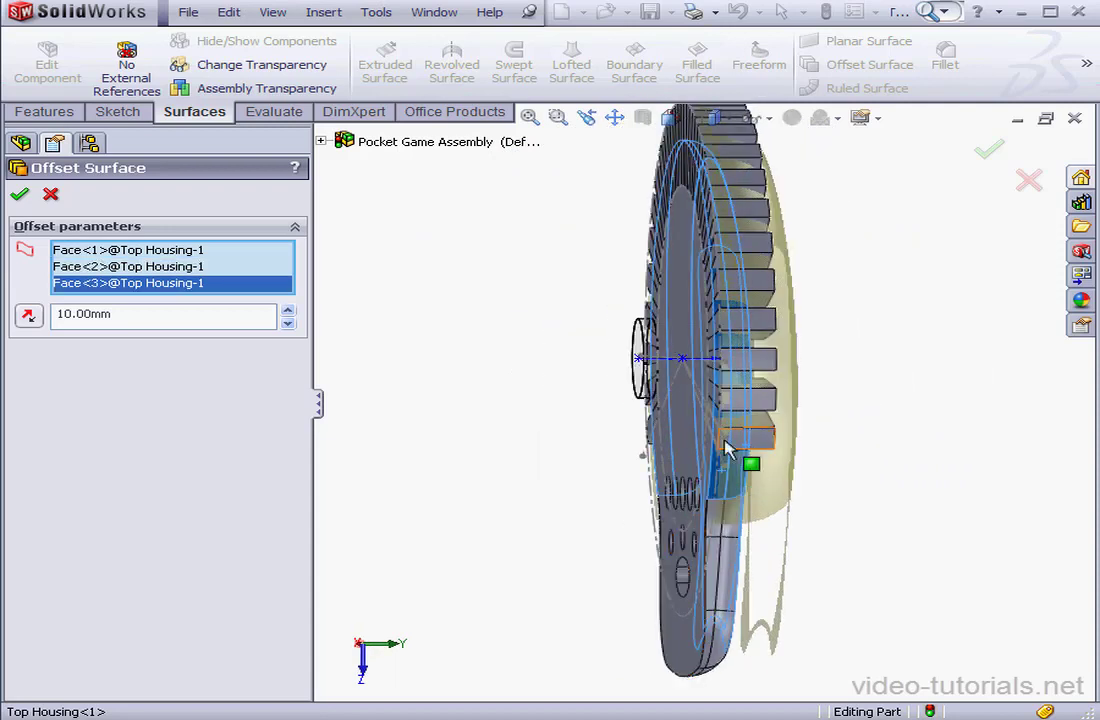
double_click(132, 318)
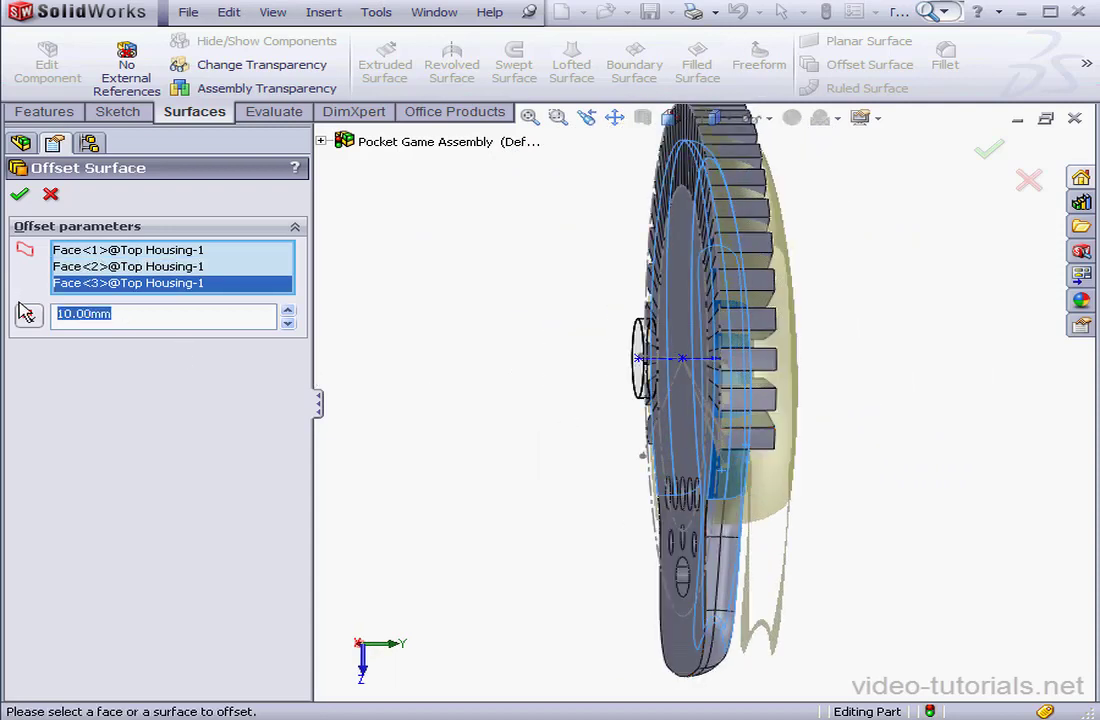
text(2)
click(22, 195)
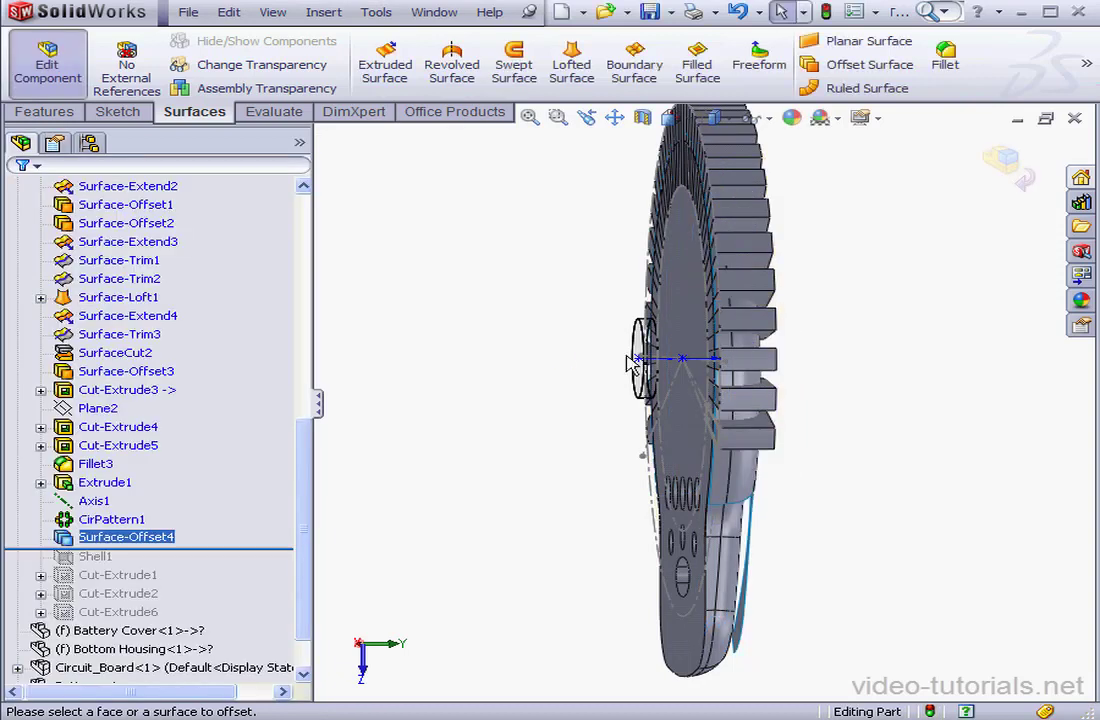
Extend the curved outer side edge of the offset surface by a distance of 3 mm using the same-surface extension
click(1086, 65)
click(864, 117)
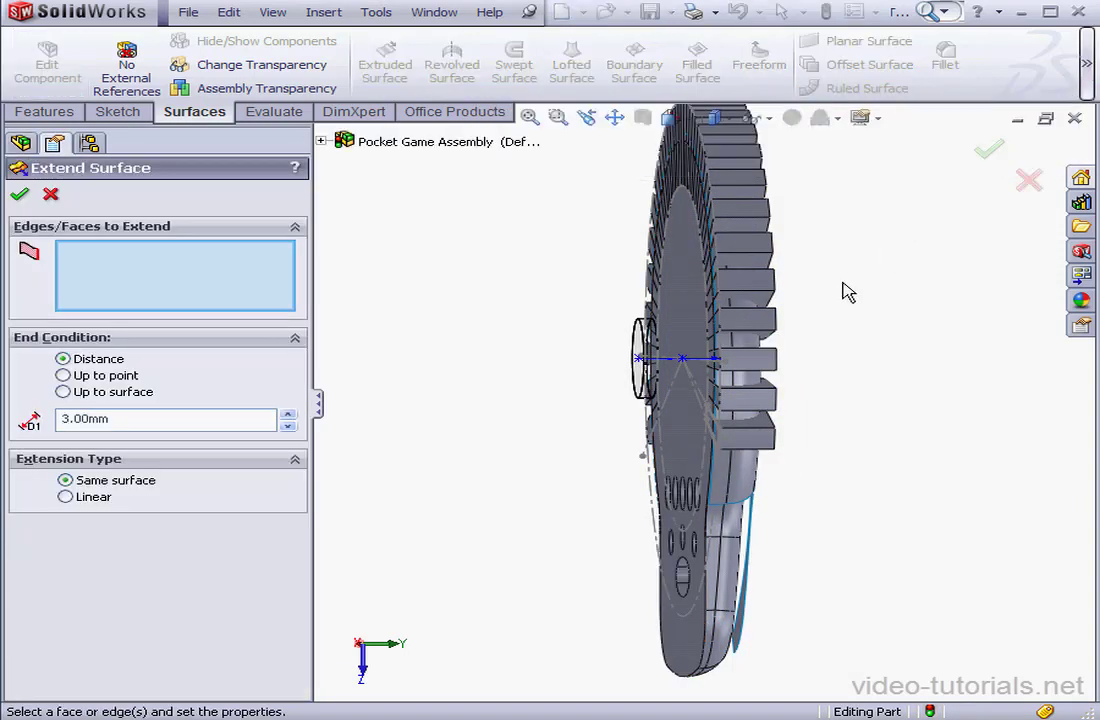
click(714, 487)
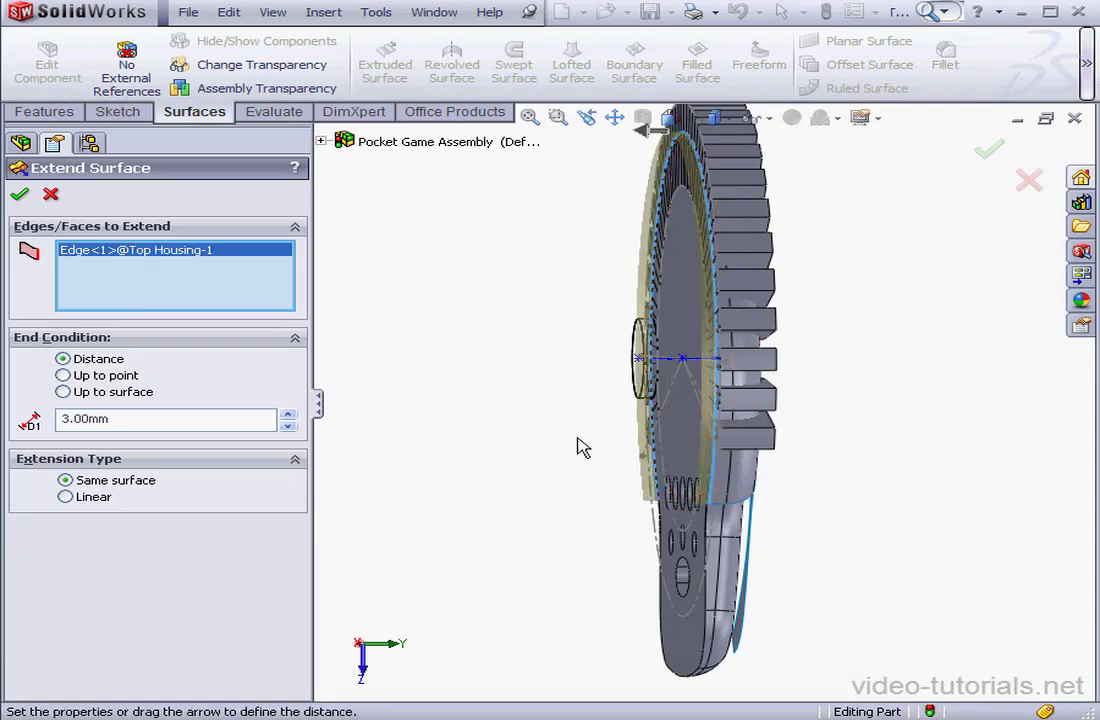
drag(119, 410, 51, 421)
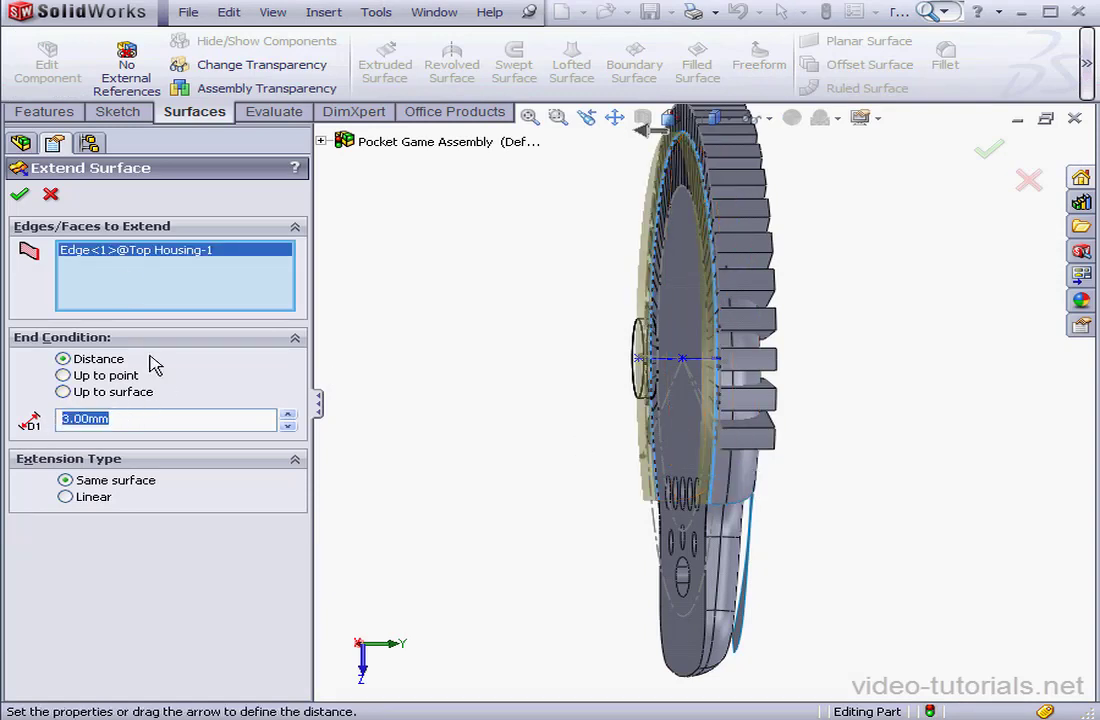
click(19, 196)
Cut all bodies with the extended offset surface, flipping the direction to remove material outside it, and hide that surface
middle_drag(800, 331, 621, 322)
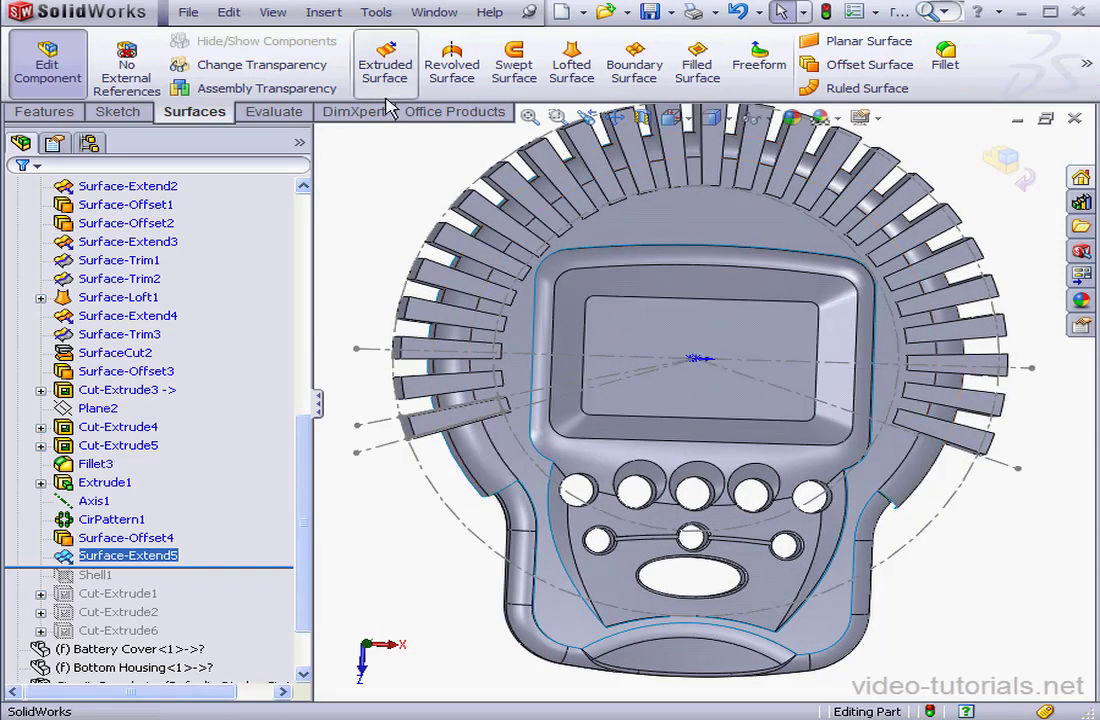
click(323, 14)
mouse_move(380, 64)
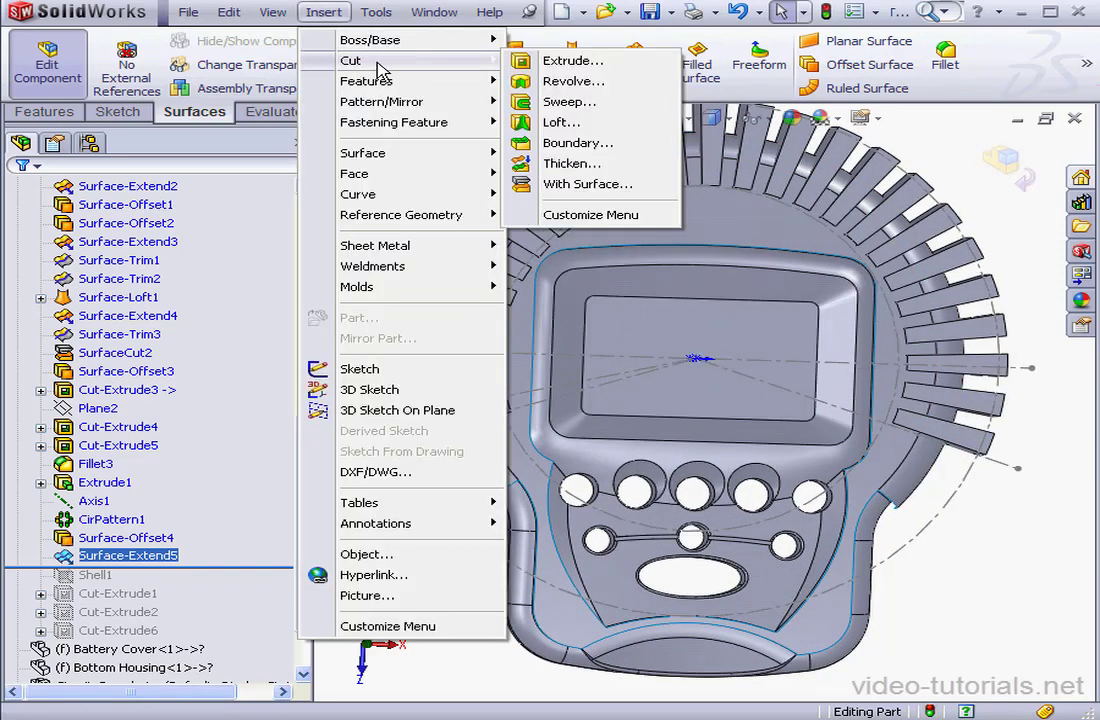
click(580, 186)
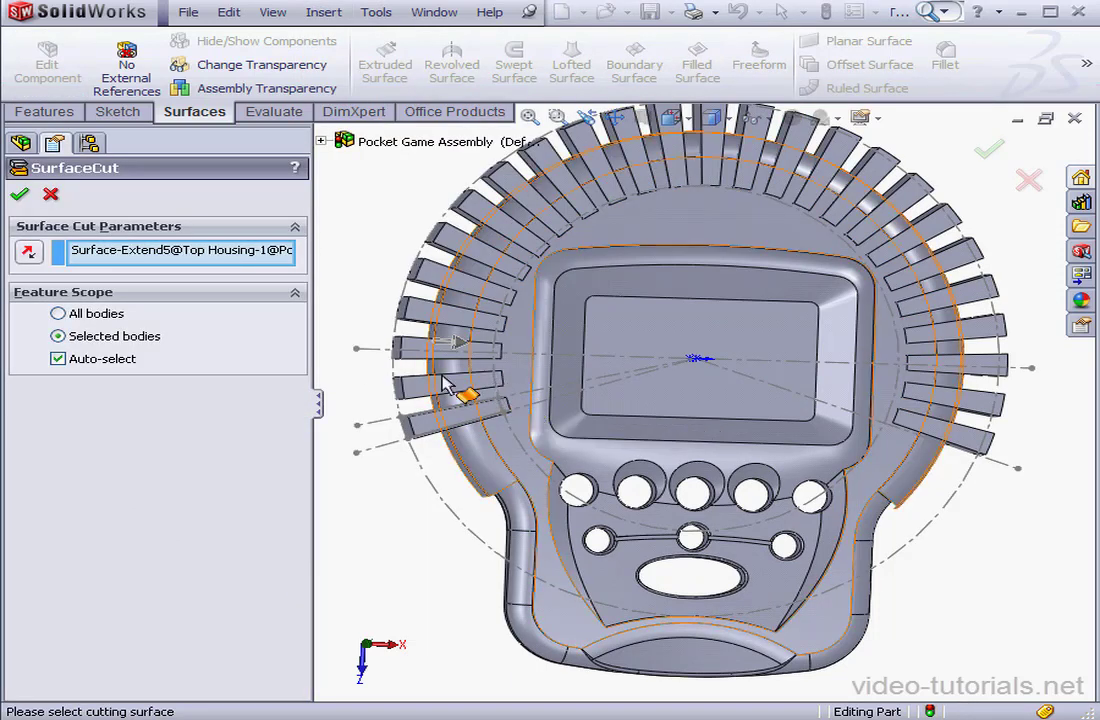
click(60, 314)
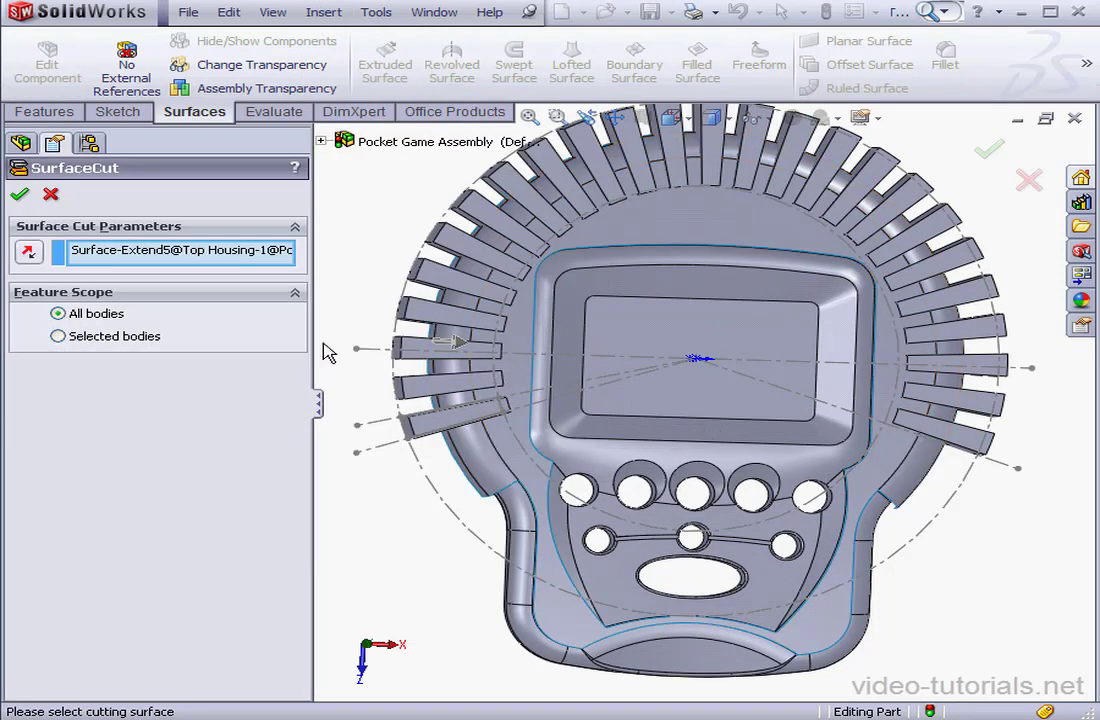
click(450, 342)
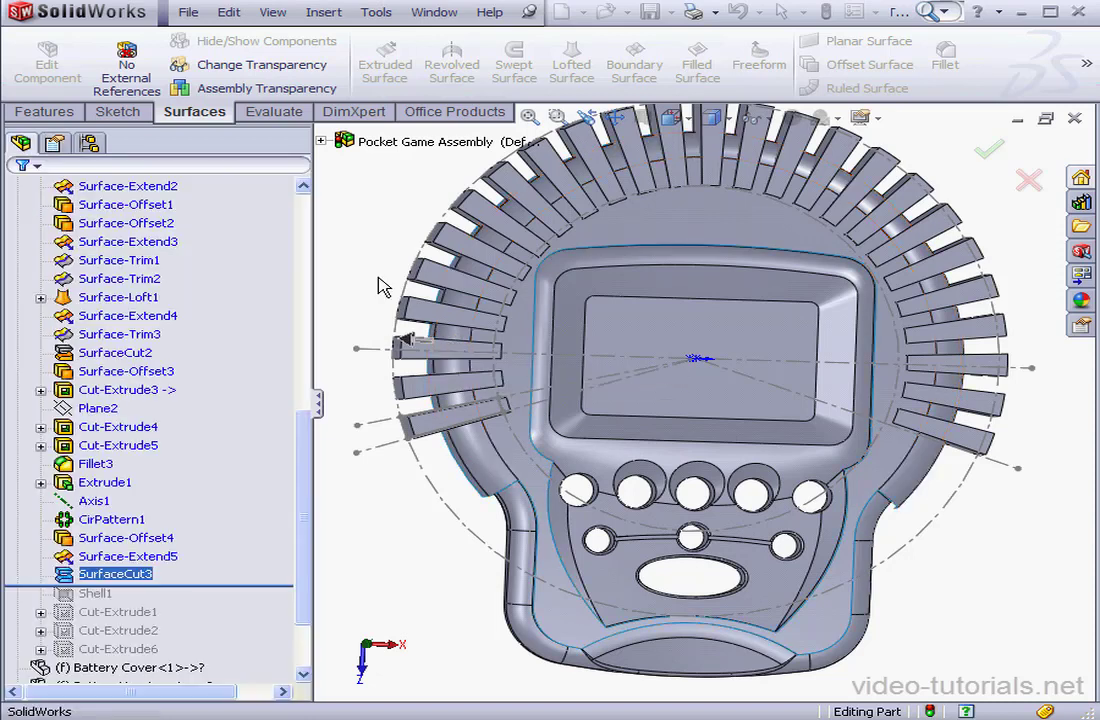
right_click(172, 556)
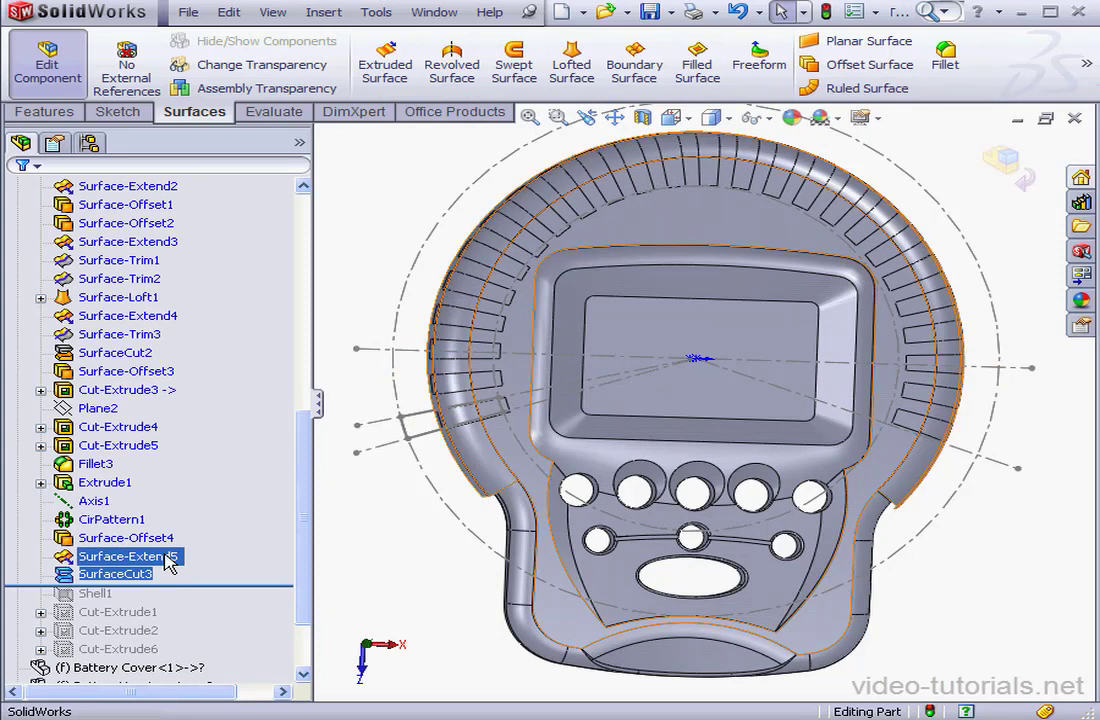
click(181, 520)
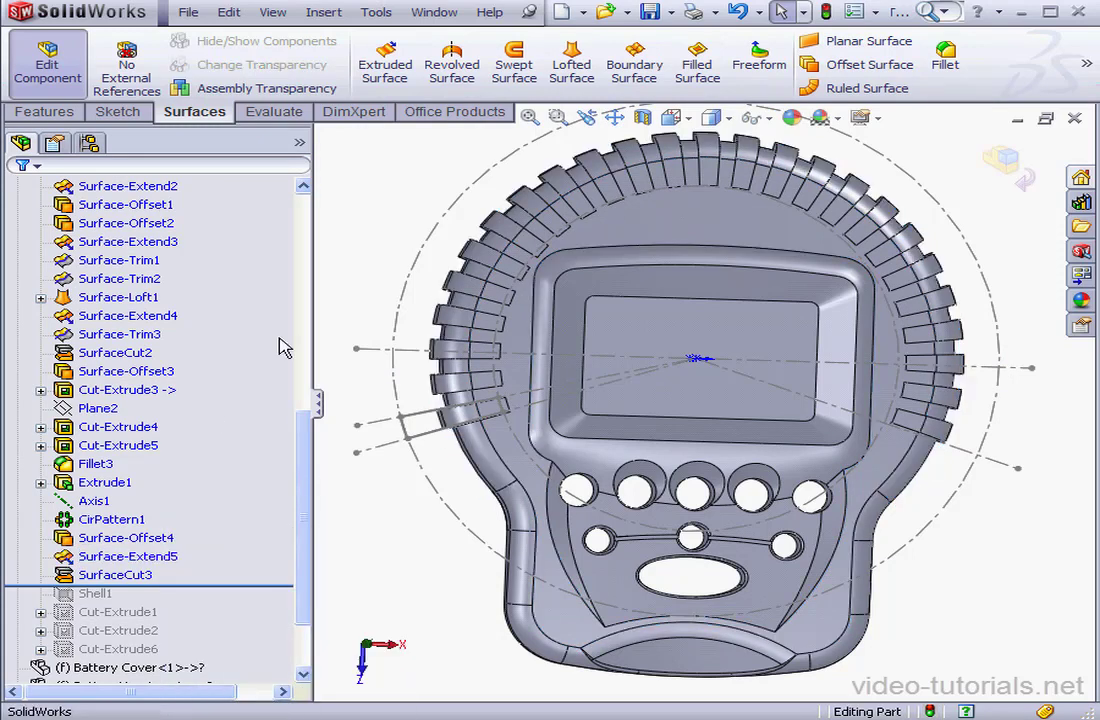
Combine the main housing body Fillet3 with the trimmed bar bodies SurfaceCut3[1] to SurfaceCut3[25] into one solid
drag(304, 447, 305, 281)
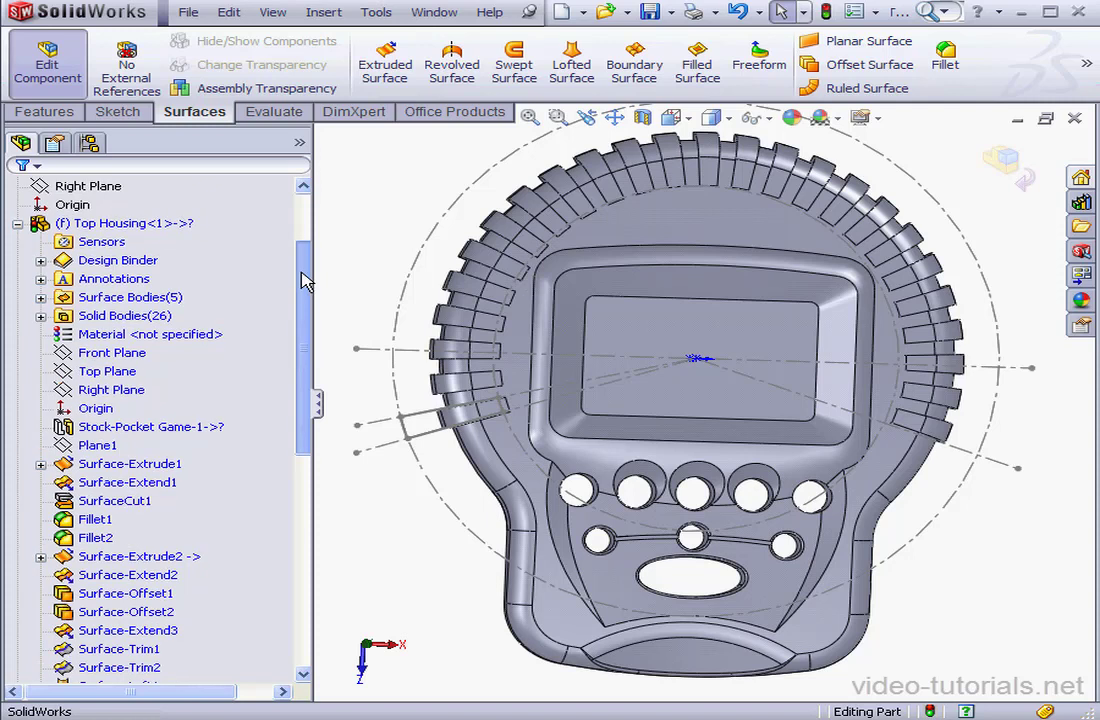
click(40, 316)
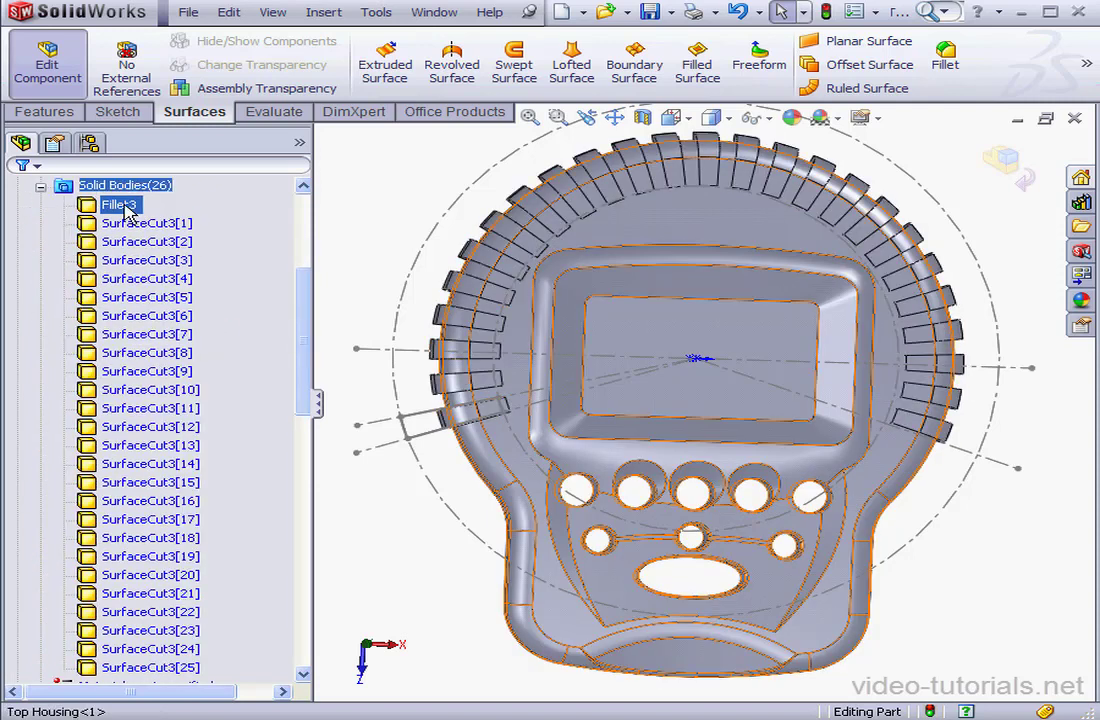
click(132, 204)
drag(304, 320, 307, 366)
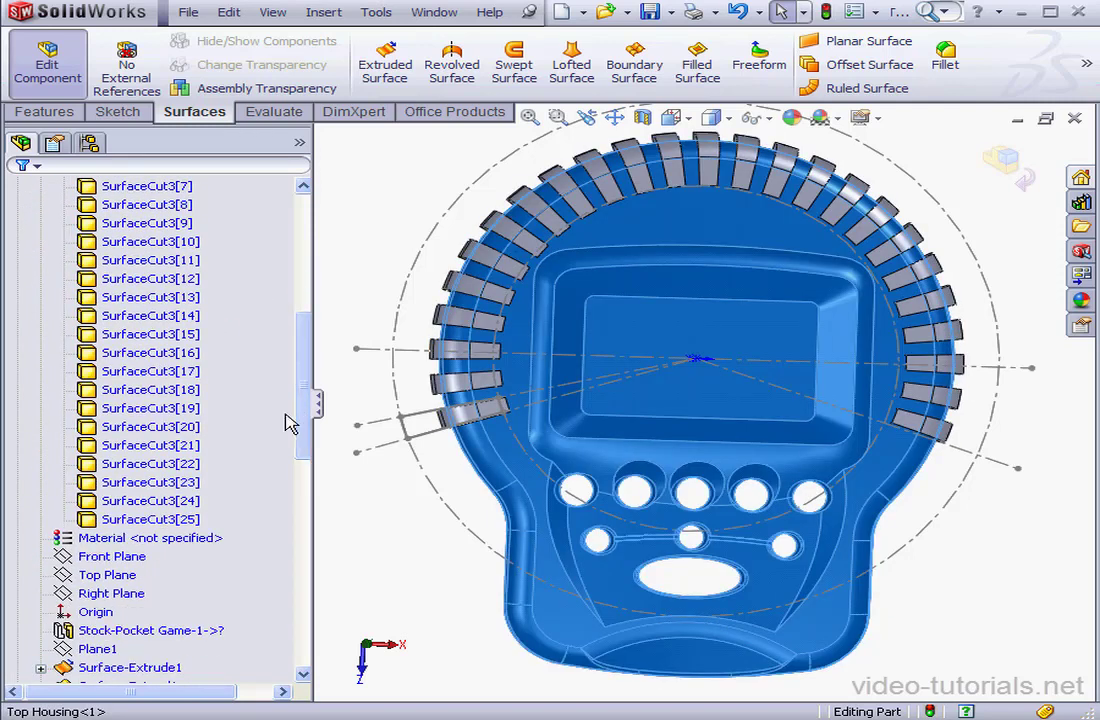
shift+click(187, 520)
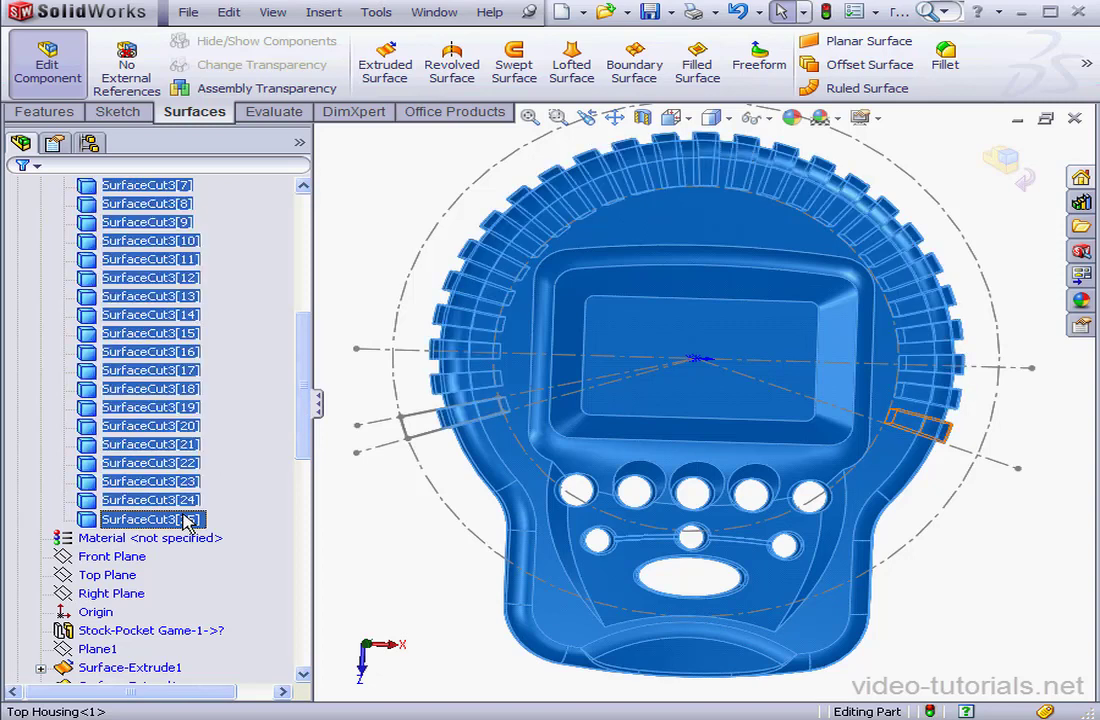
right_click(169, 428)
click(240, 504)
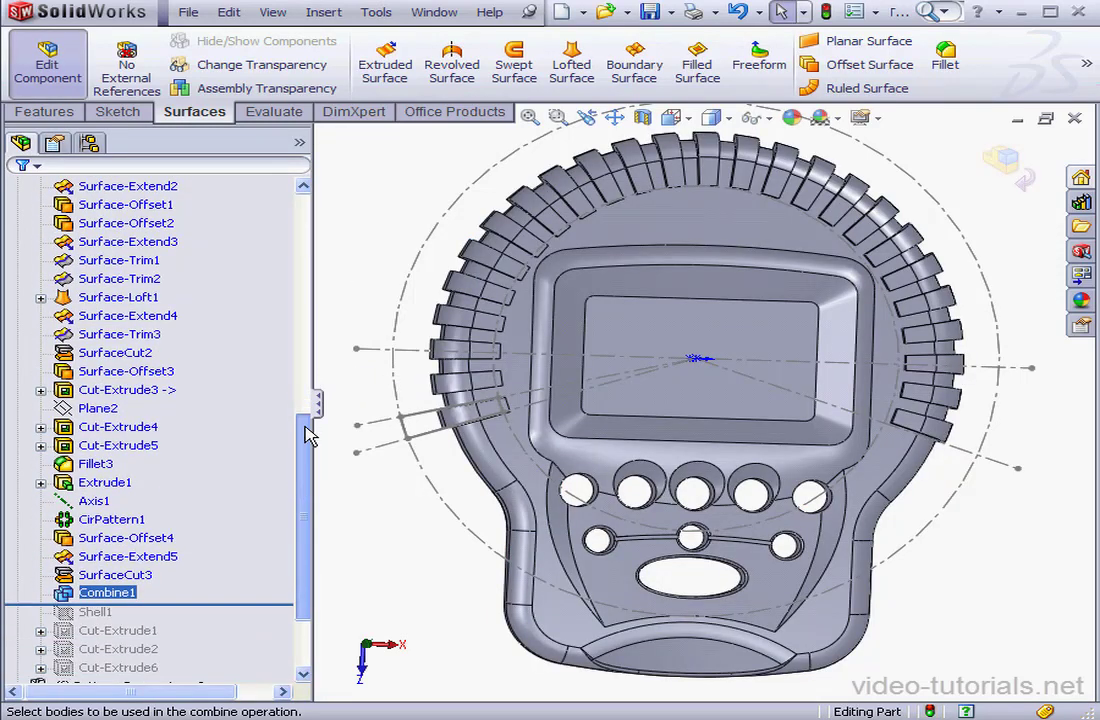
Hide Sketch9, the bar profile sketch under Extrude1
drag(306, 428, 309, 447)
click(40, 445)
click(110, 464)
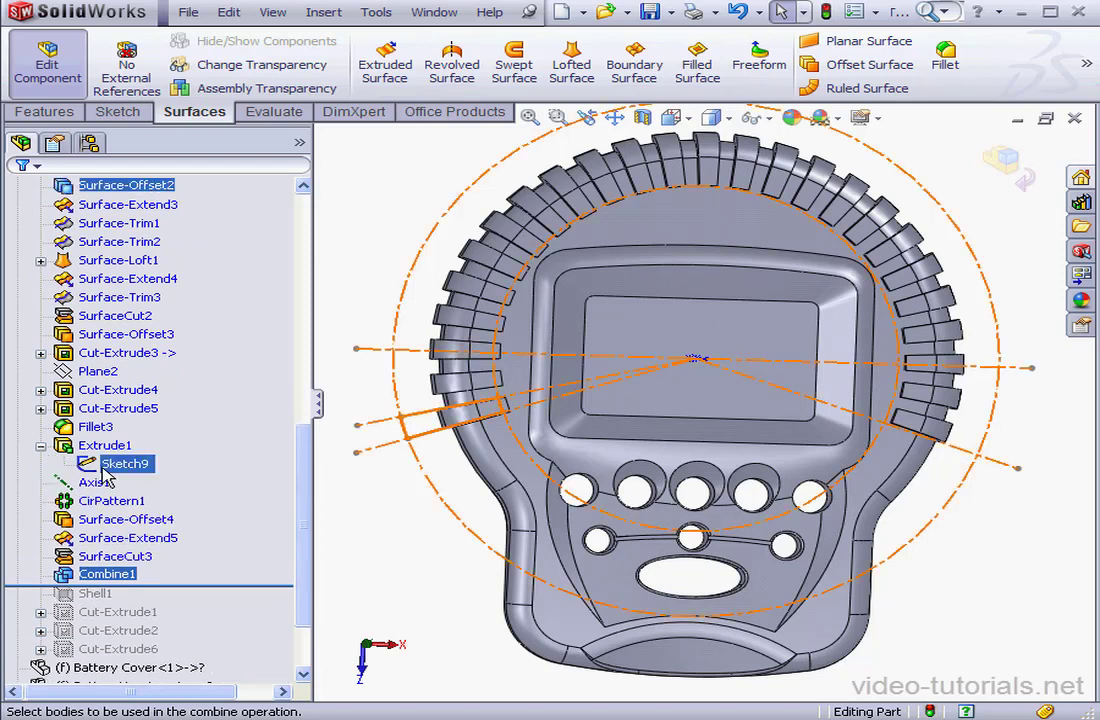
right_click(108, 466)
click(119, 432)
click(122, 447)
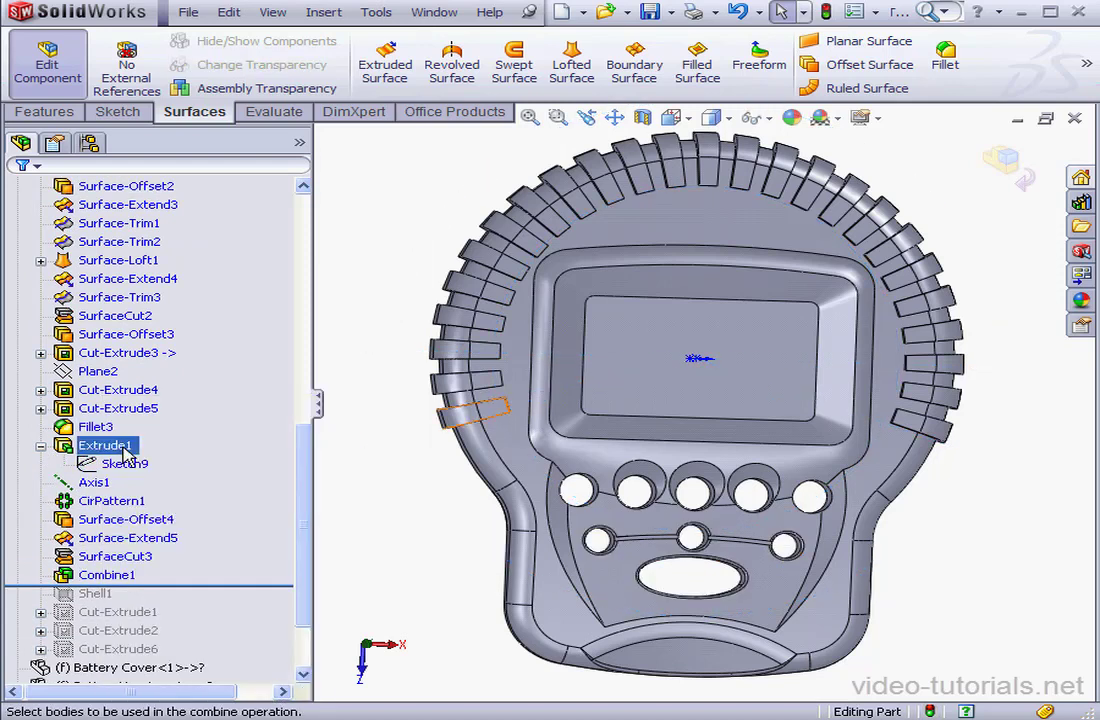
click(40, 445)
Roll the Top Housing's feature history forward past Shell1 and the cuts to just after Cut-Extrude6
scroll(305, 501, down, 2)
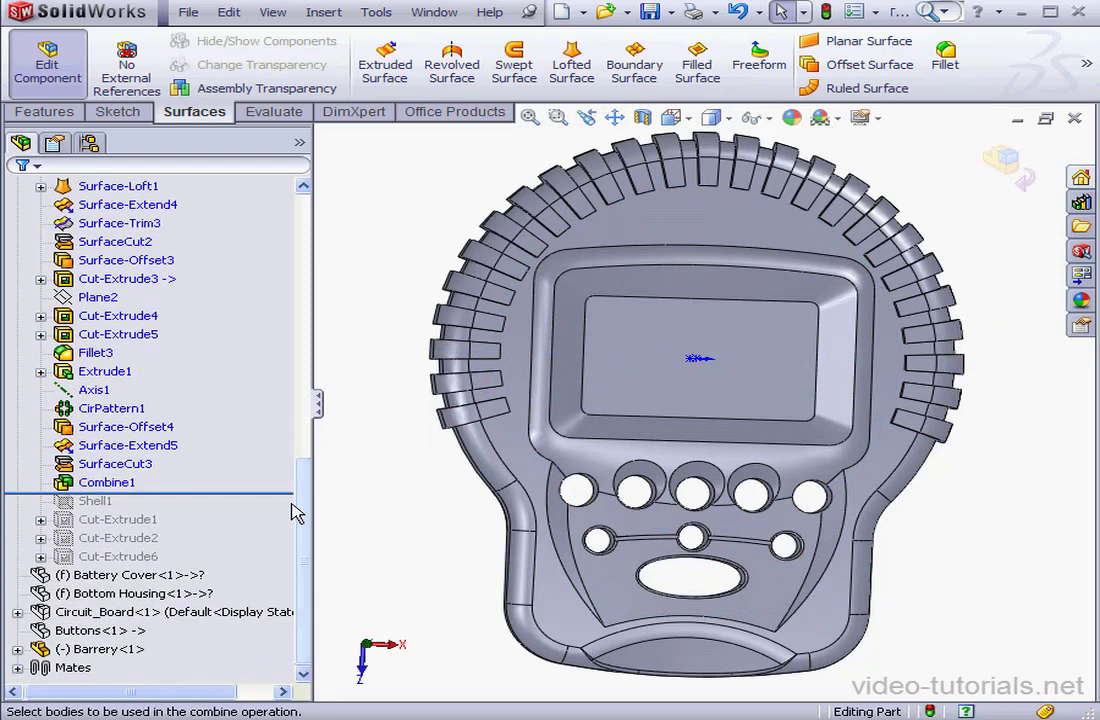
drag(287, 493, 265, 558)
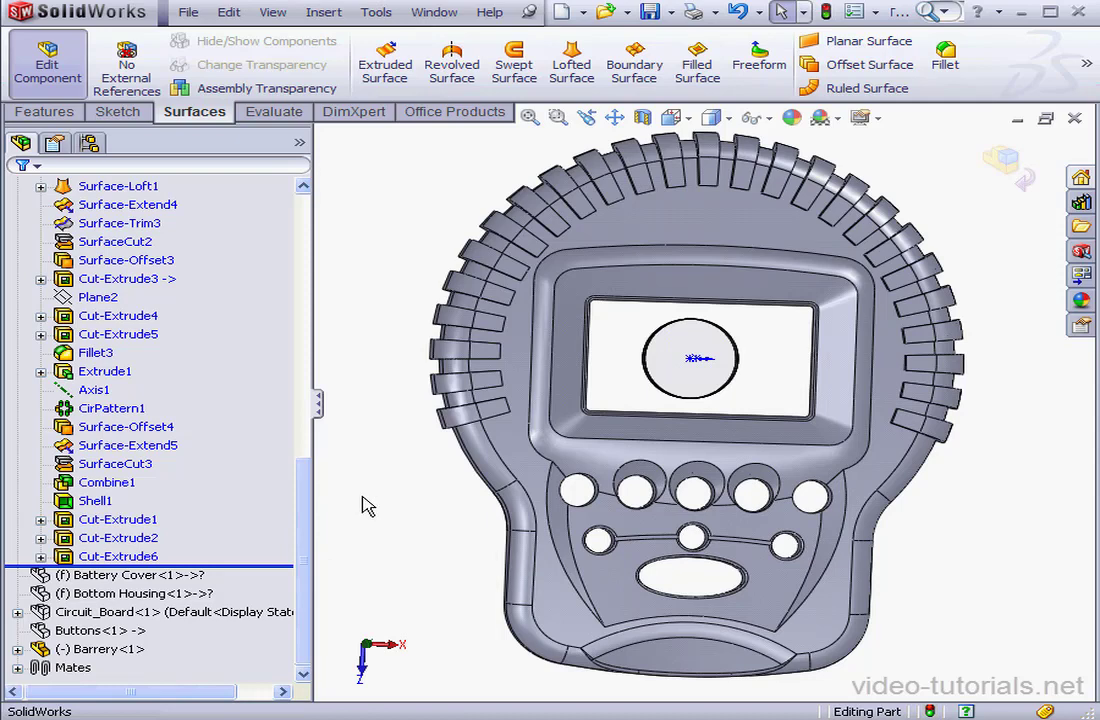
middle_drag(455, 410, 450, 315)
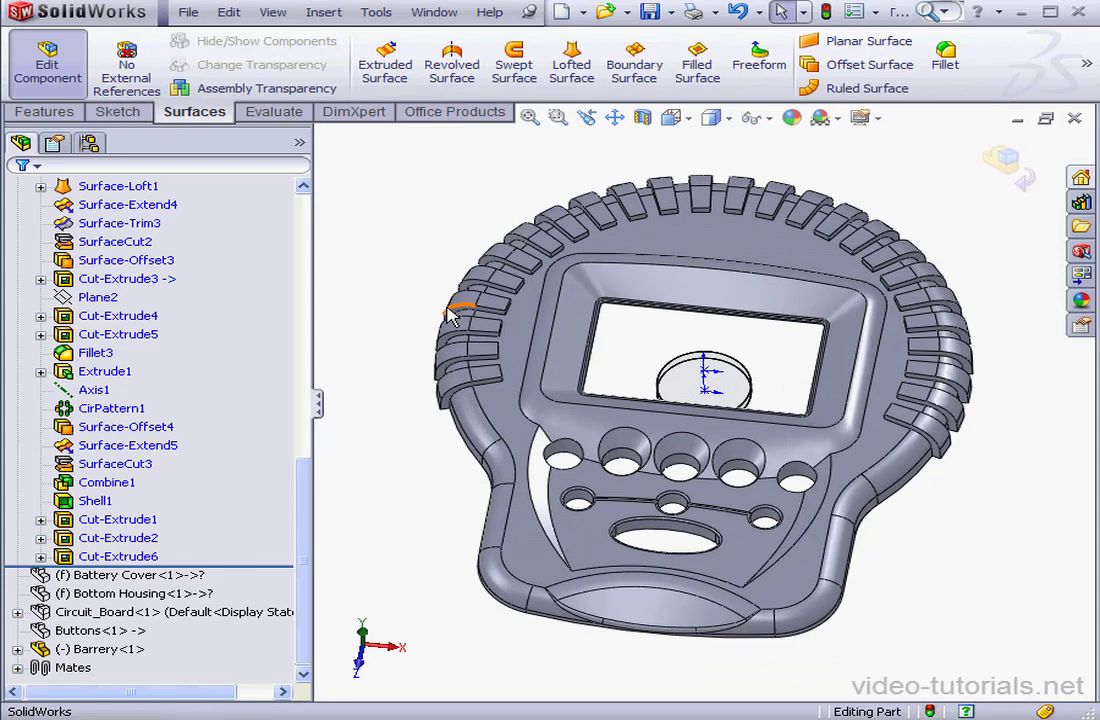